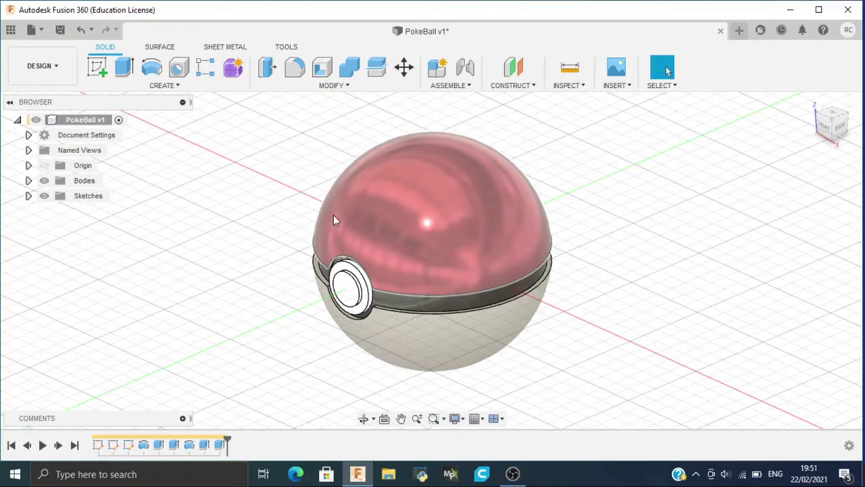
Create a new design and start a sketch on the front origin plane
click(738, 32)
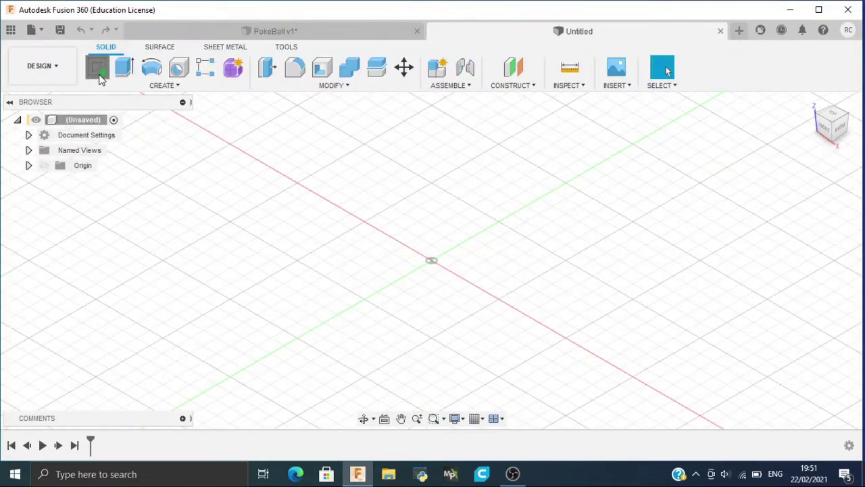
click(98, 68)
click(465, 252)
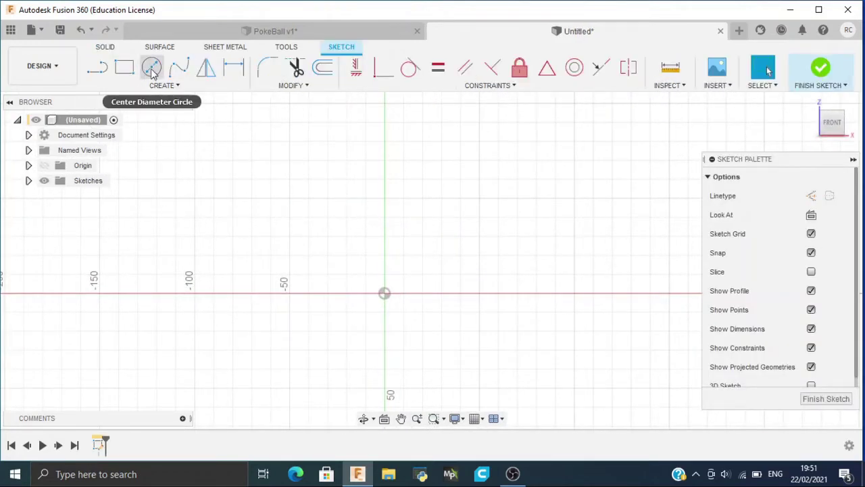
Draw a center diameter circle of 2.5 in at the origin
click(153, 71)
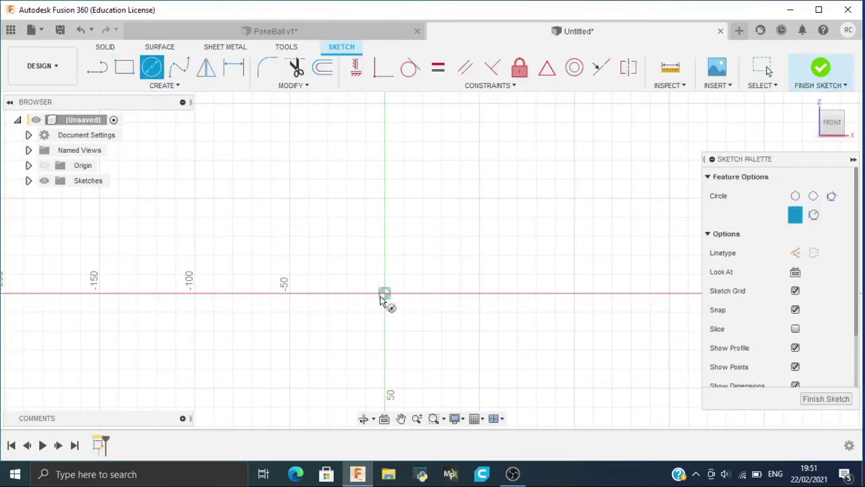
click(384, 294)
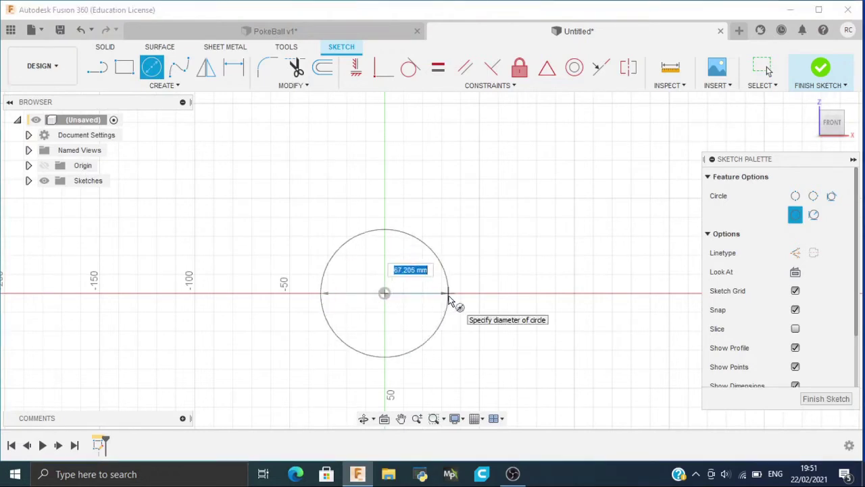
text(2.5)
key(Tab)
key(Return)
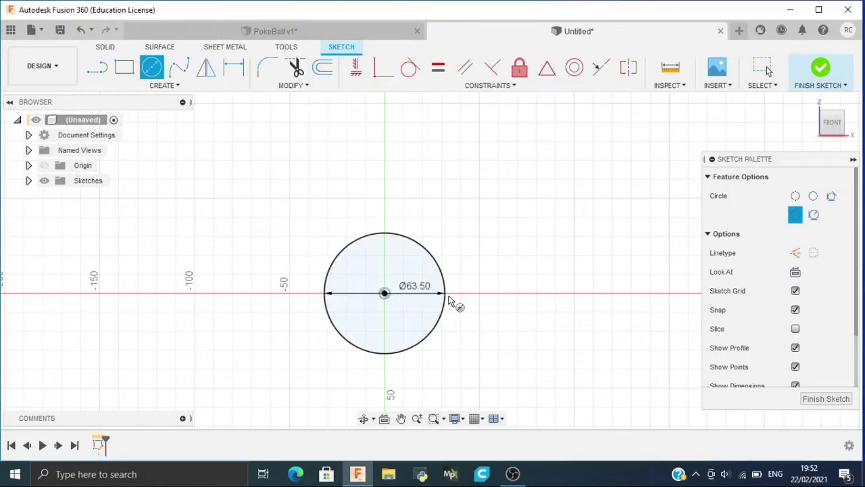
Split the circle with a vertical line through its center, trim away the half on the negative X side, and finish the sketch
click(92, 66)
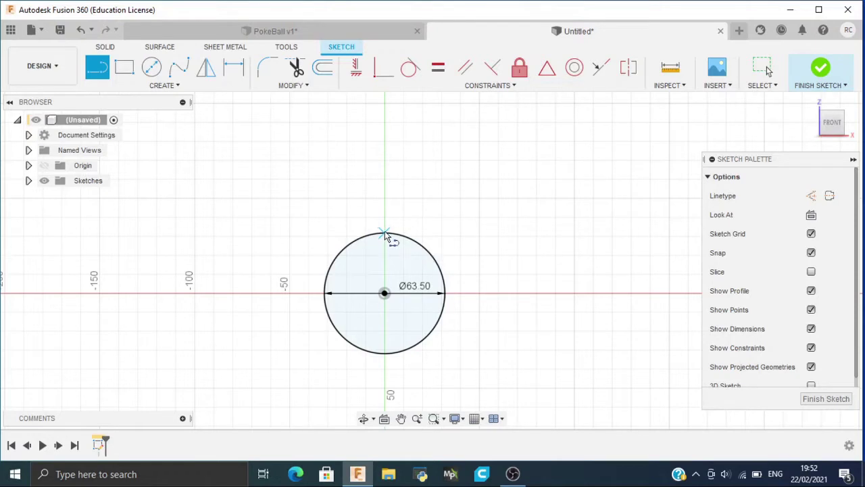
click(384, 234)
double_click(385, 353)
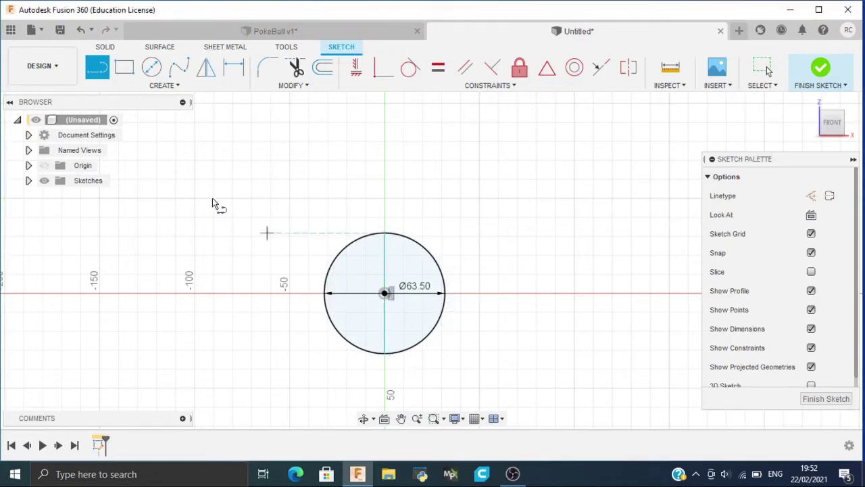
click(295, 67)
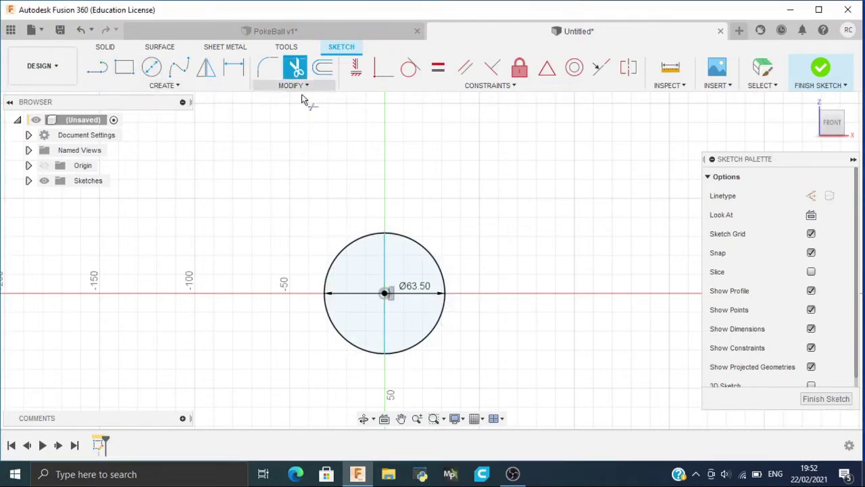
click(342, 253)
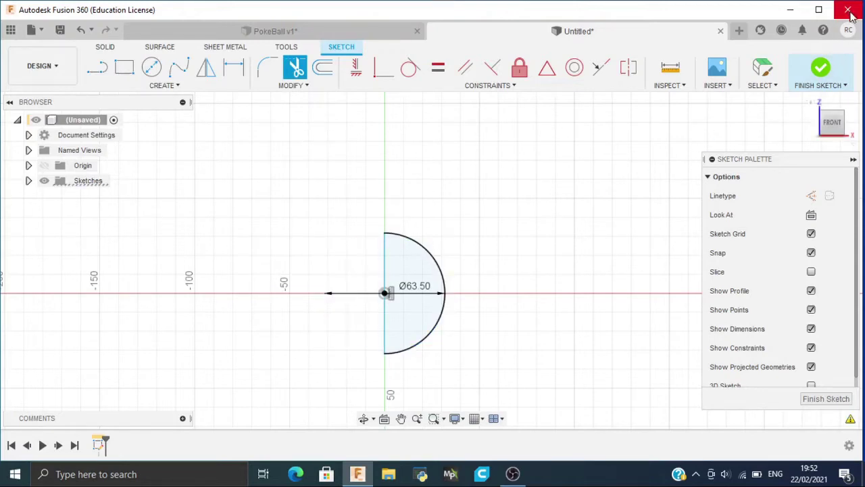
click(822, 72)
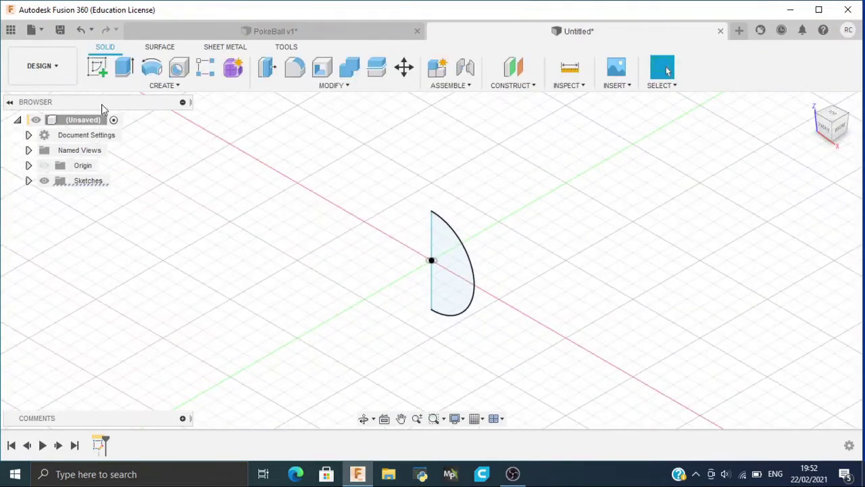
click(96, 67)
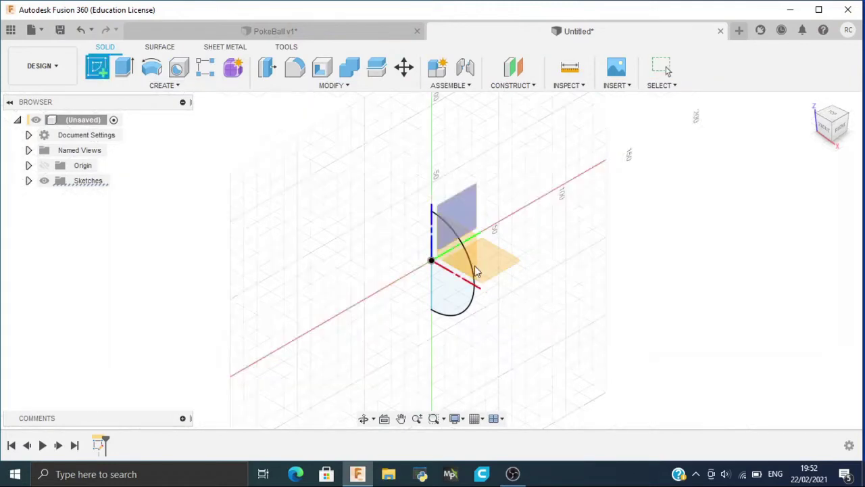
click(443, 292)
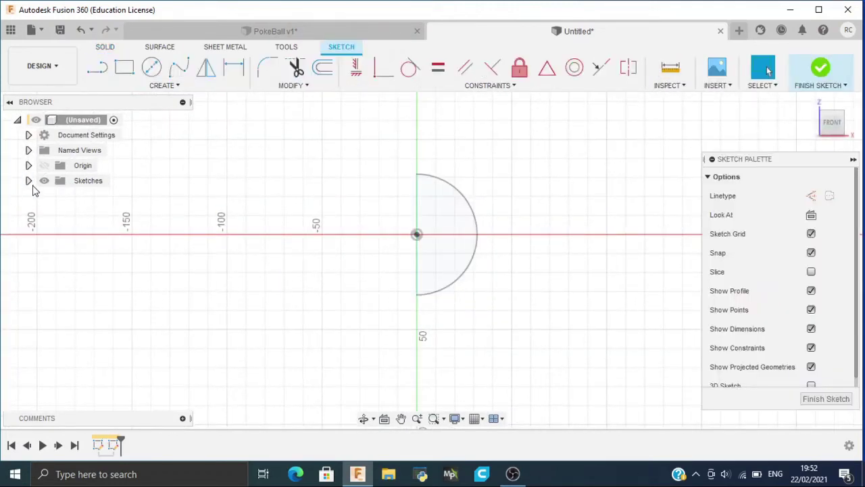
click(28, 182)
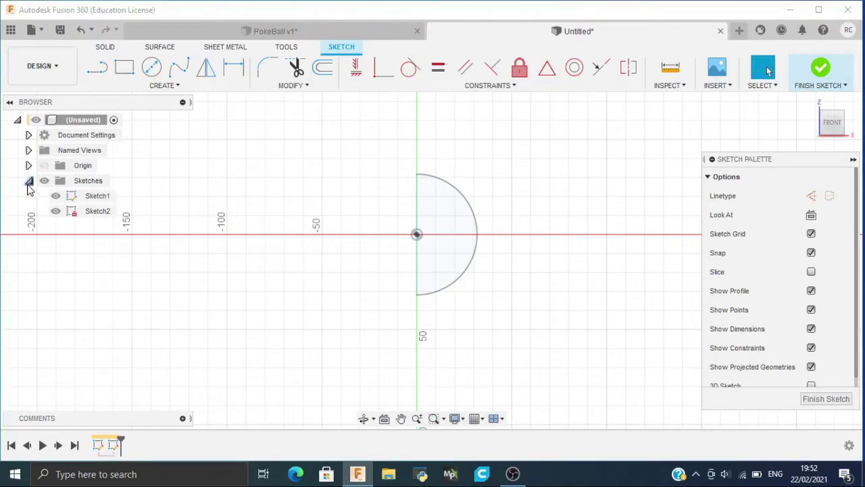
click(95, 196)
key(Delete)
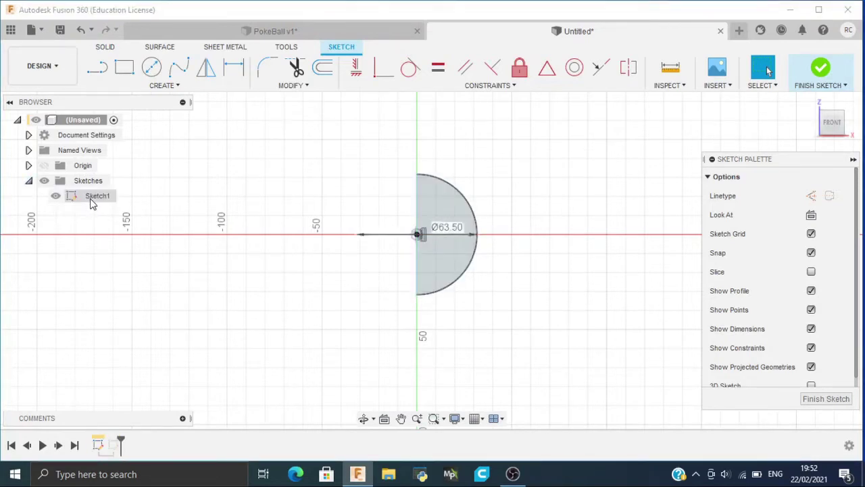
click(92, 198)
double_click(91, 199)
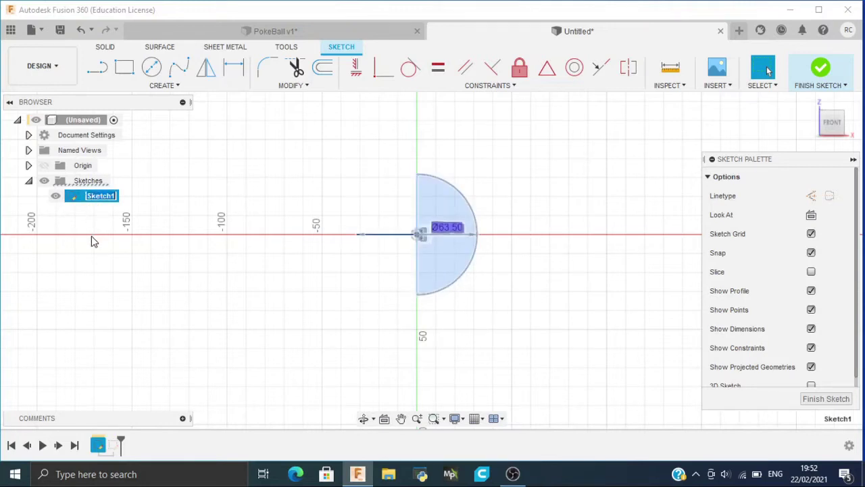
click(29, 181)
click(27, 184)
key(ctrl+z)
key(ctrl+z)
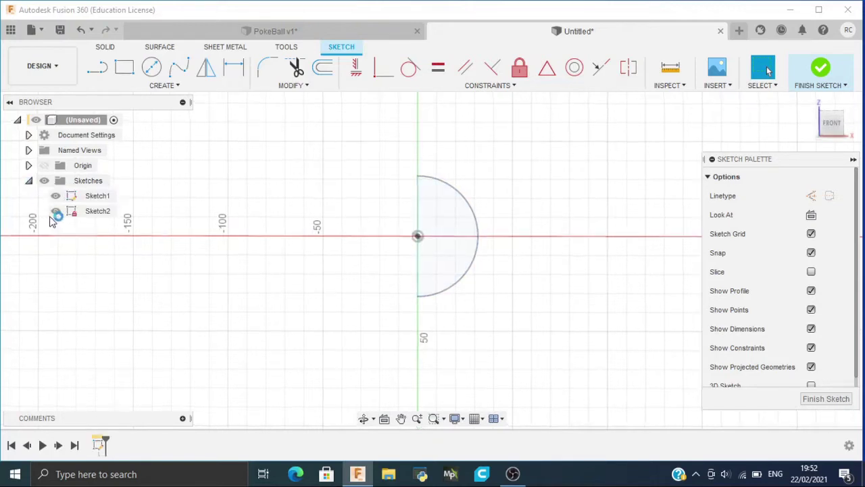
Rename Sketch1 as Outermost
click(90, 198)
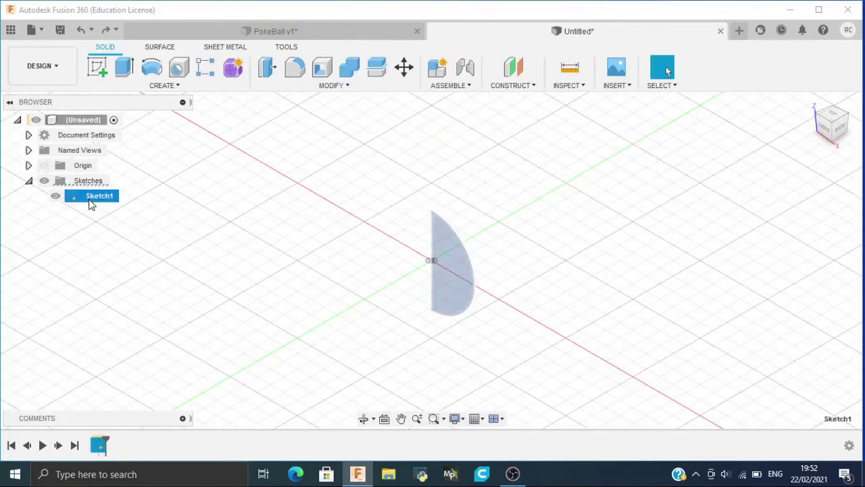
double_click(89, 198)
text(ost)
key(Return)
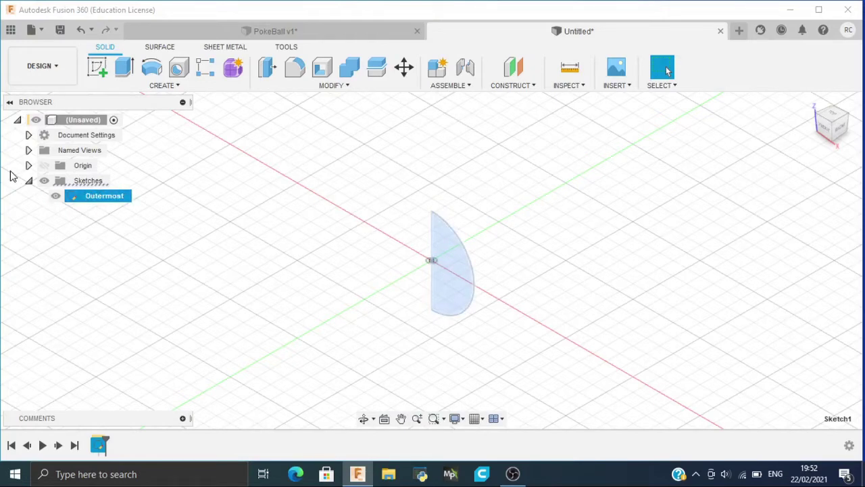
Start a second sketch on the plane of the half-circle profile and hide the Outermost sketch
click(97, 68)
click(443, 296)
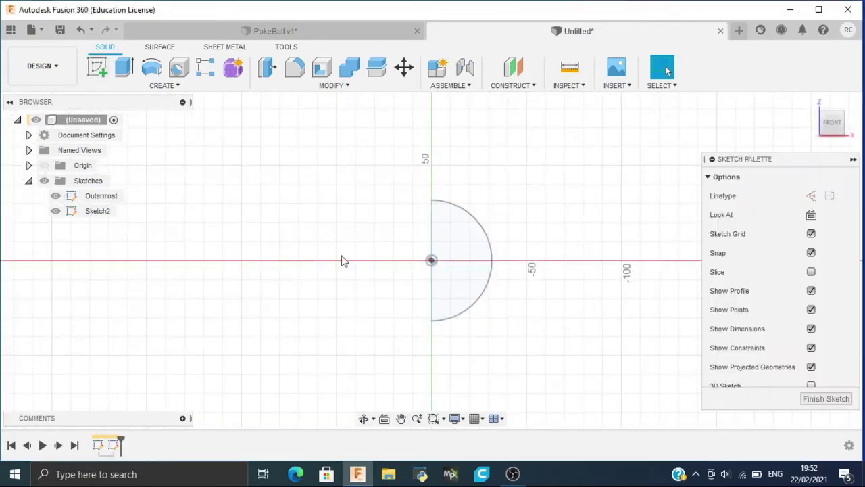
click(56, 196)
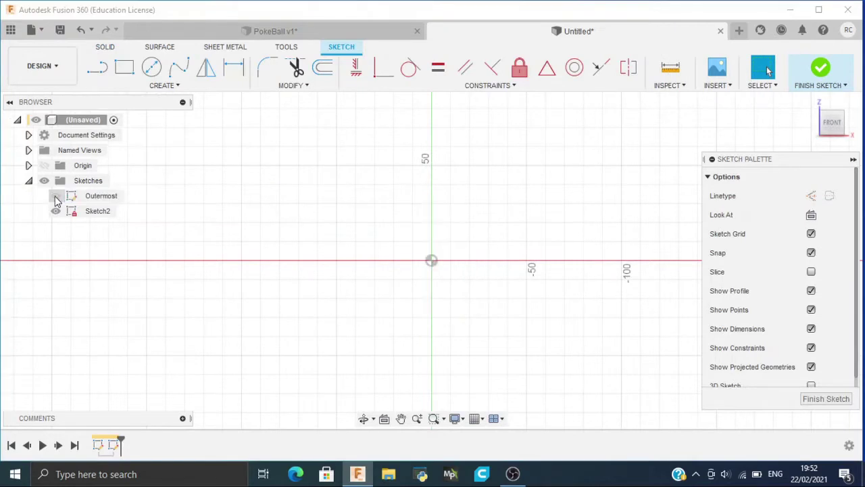
Draw a center diameter circle of 2.4 in at the origin of the second sketch
click(165, 77)
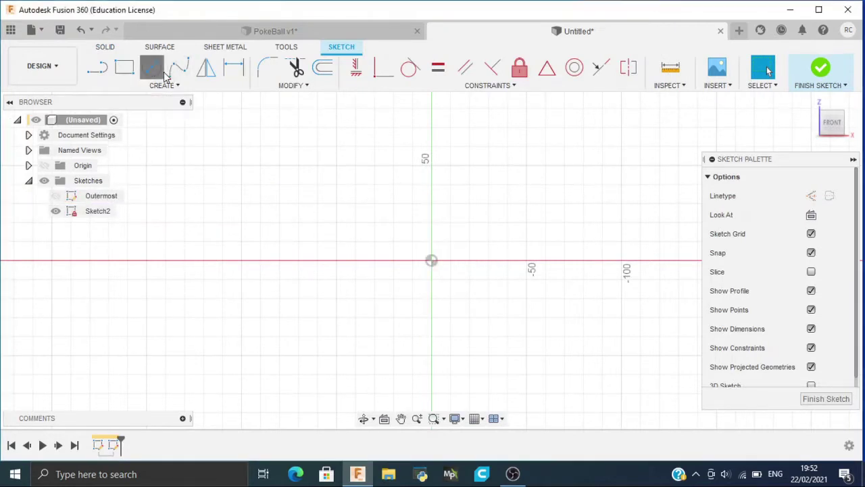
click(431, 260)
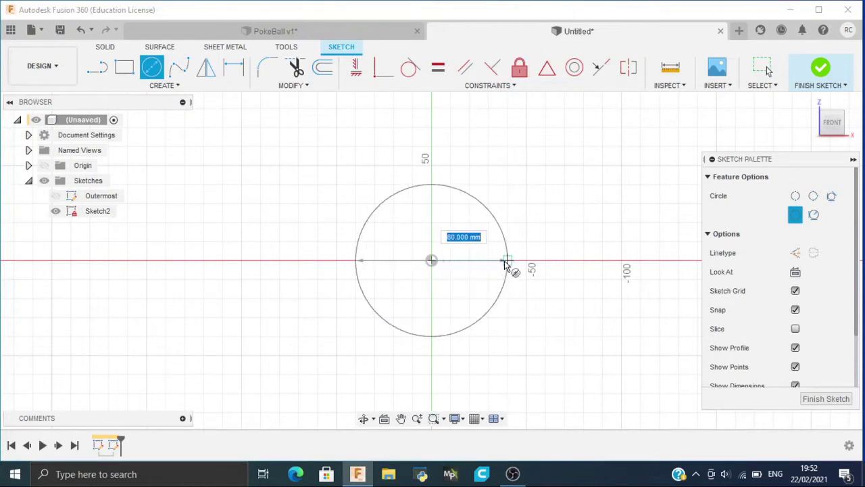
text(2.4)
key(Tab)
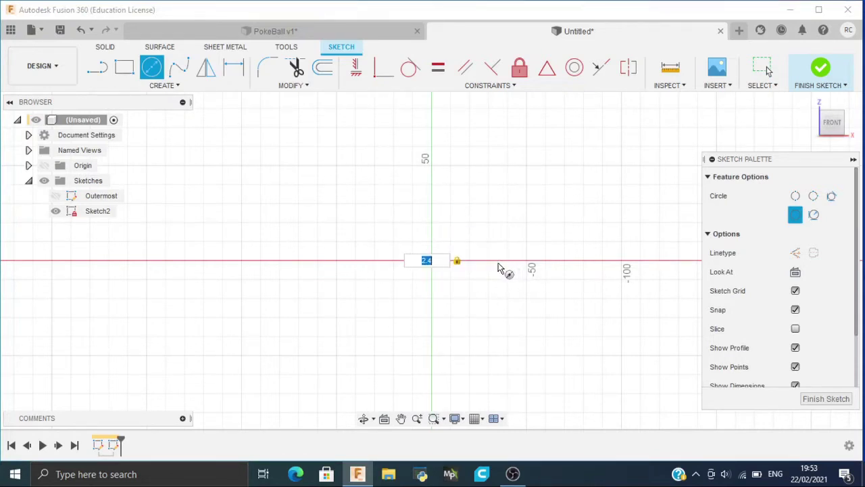
text(in)
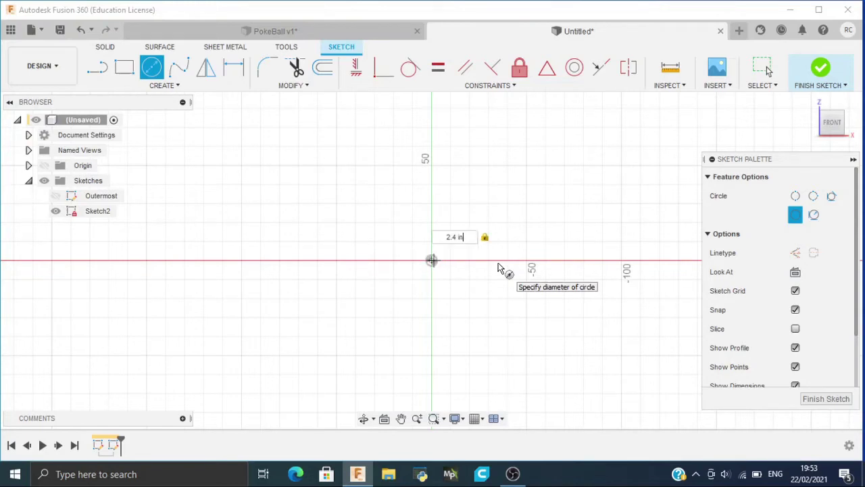
key(Tab)
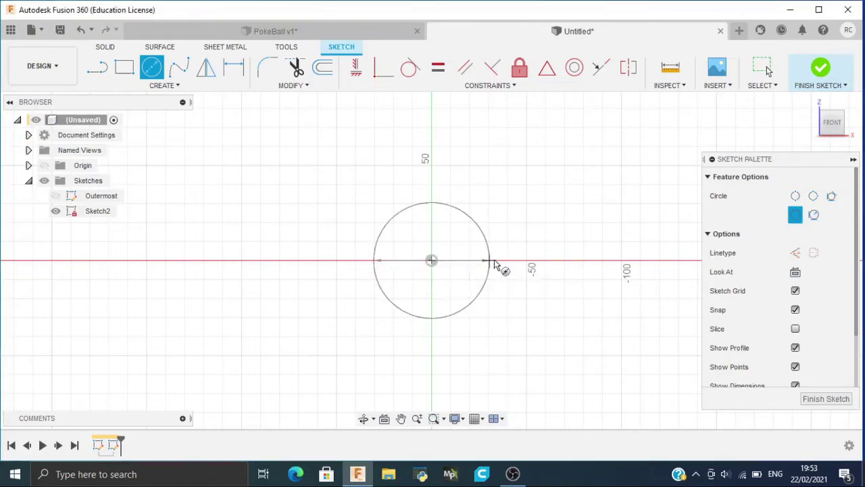
key(Return)
Draw a vertical line through the 2.4 in circle, trim off the half opposite the kept side of Outermost, and finish the sketch
click(105, 70)
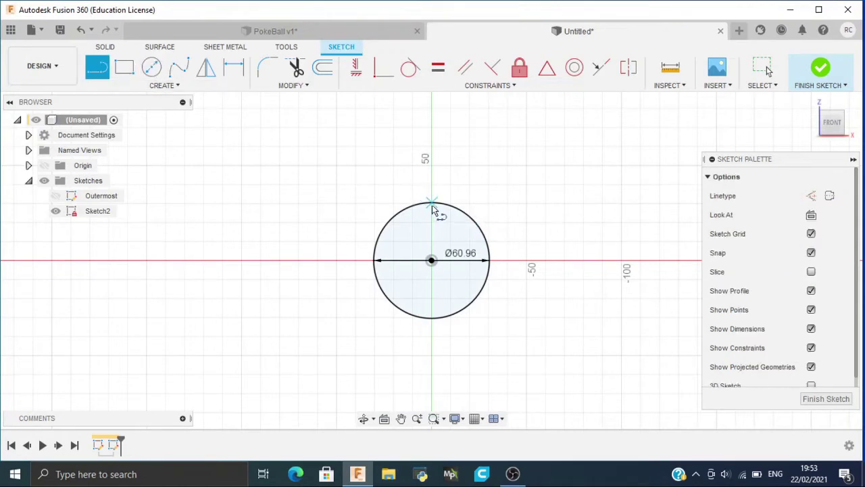
click(432, 206)
click(434, 327)
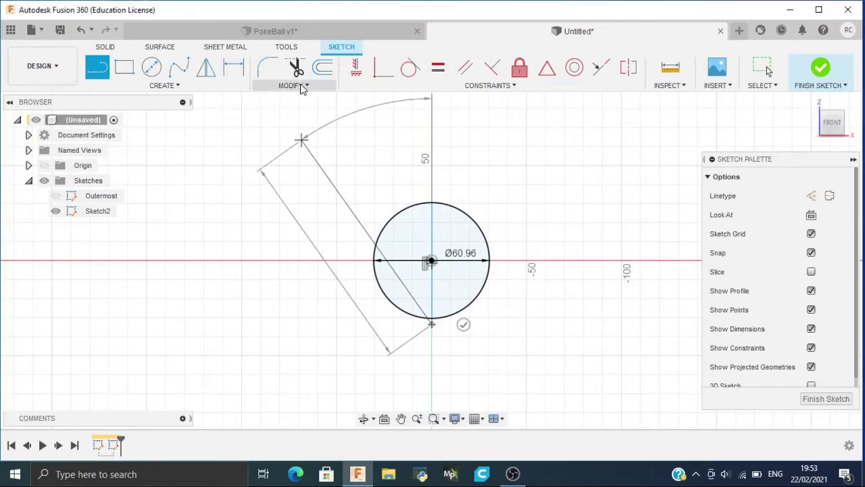
click(295, 68)
click(396, 219)
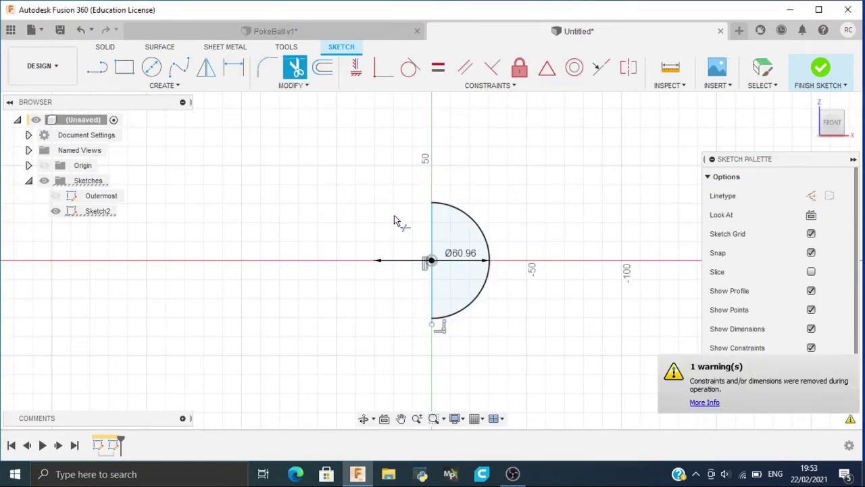
click(820, 67)
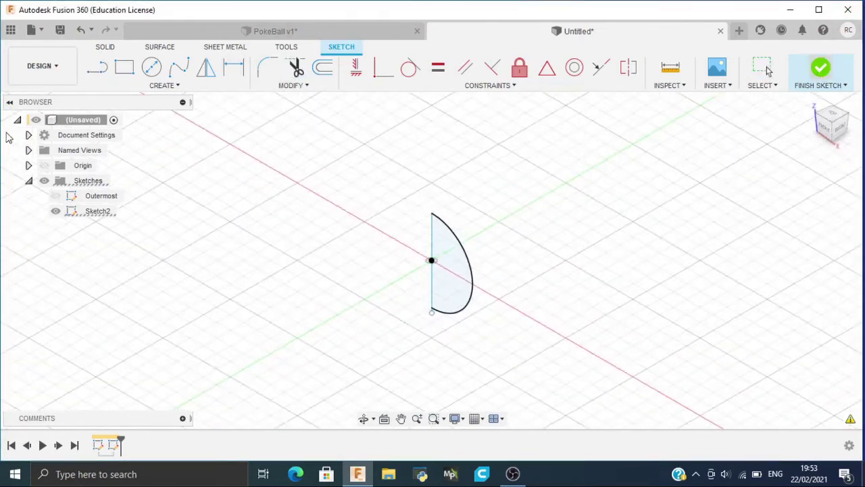
Start a third sketch on the same front plane and hide Sketch2
click(97, 66)
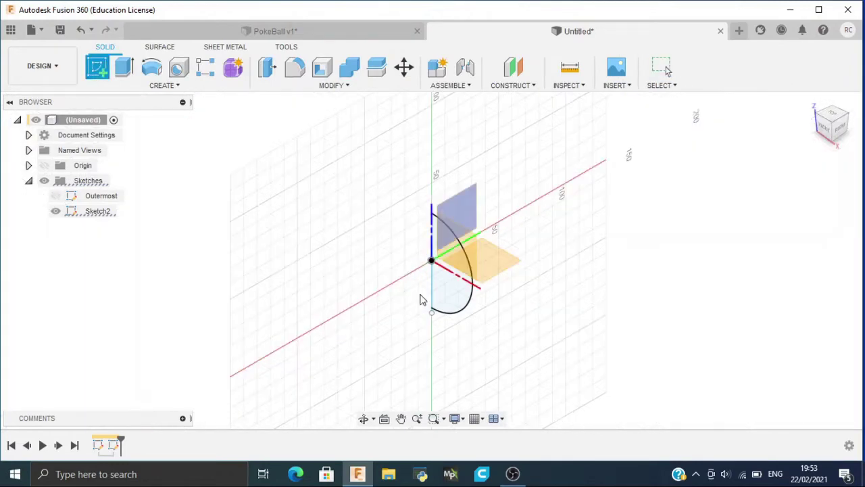
click(446, 301)
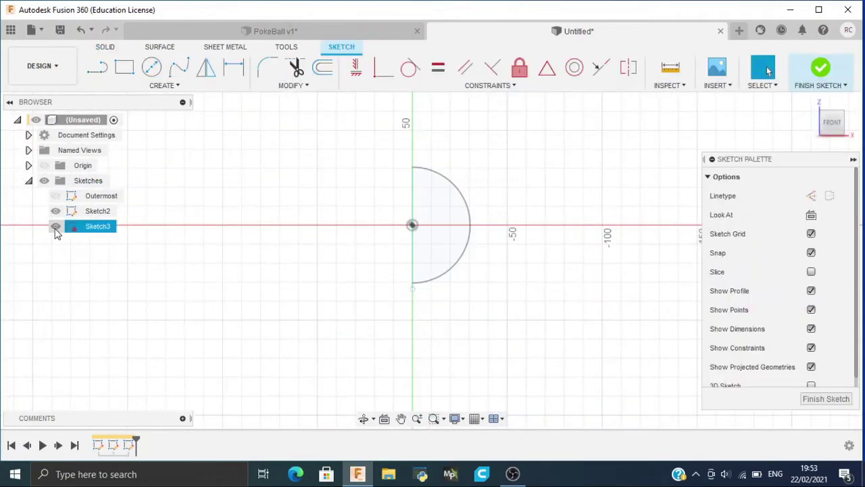
click(56, 211)
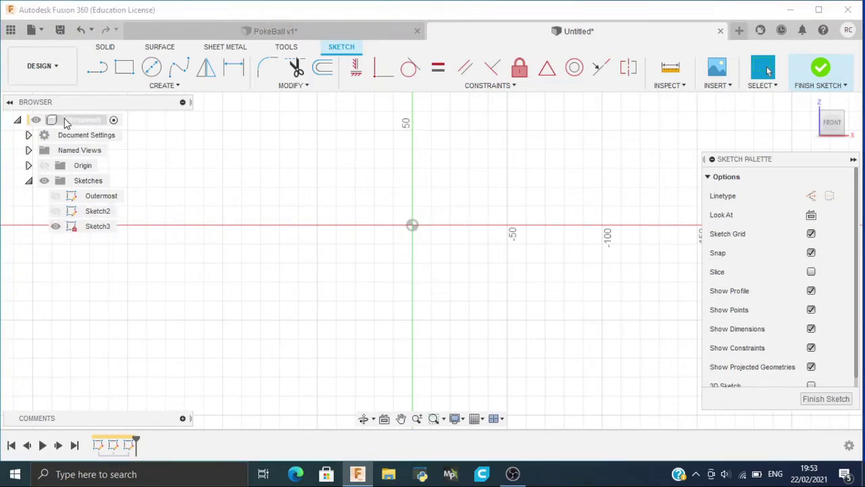
Draw a center rectangle at the origin of the third sketch, 5.5 mm high and 3 in wide
click(131, 66)
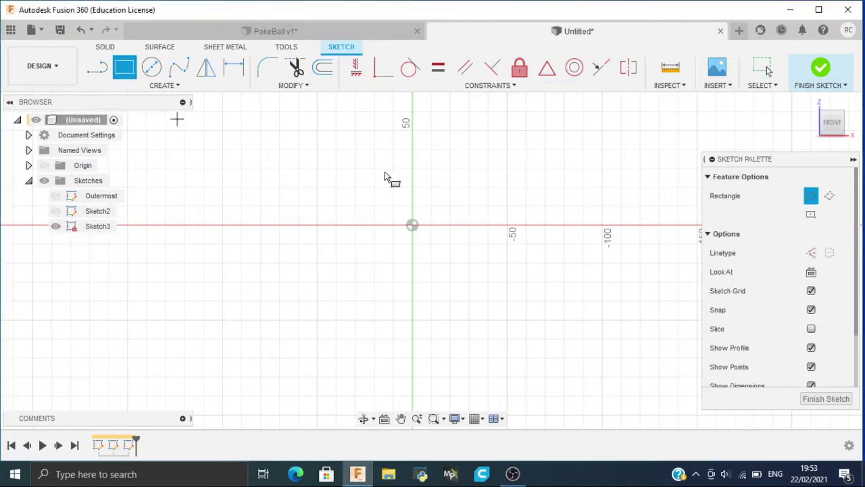
click(811, 214)
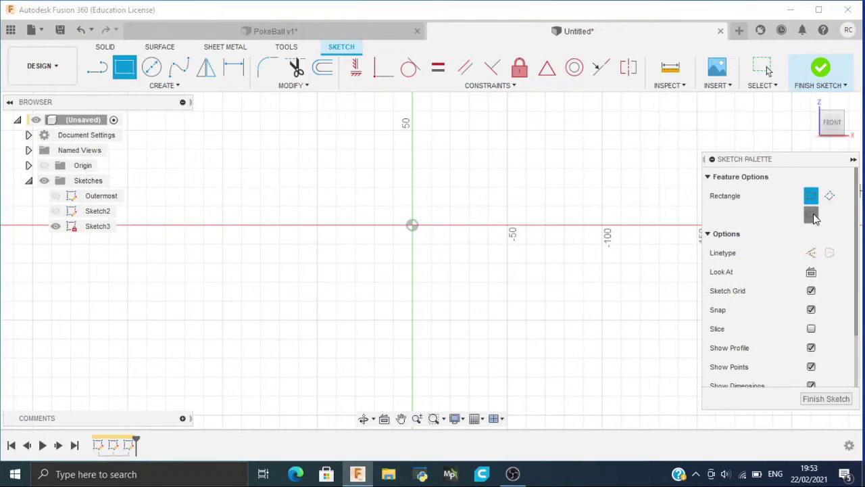
click(412, 226)
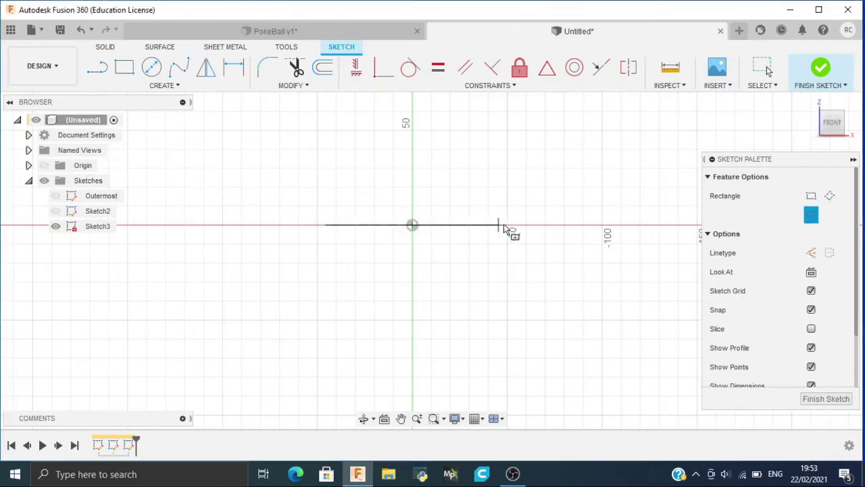
text(5)
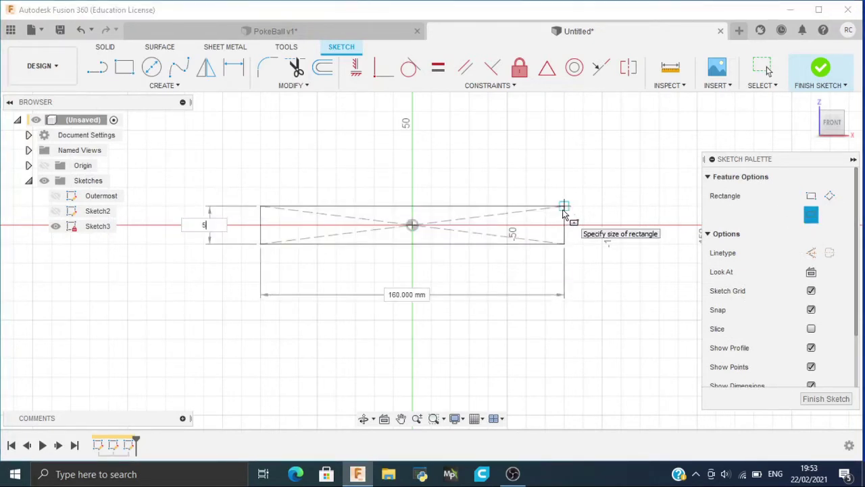
text(.5)
key(Tab)
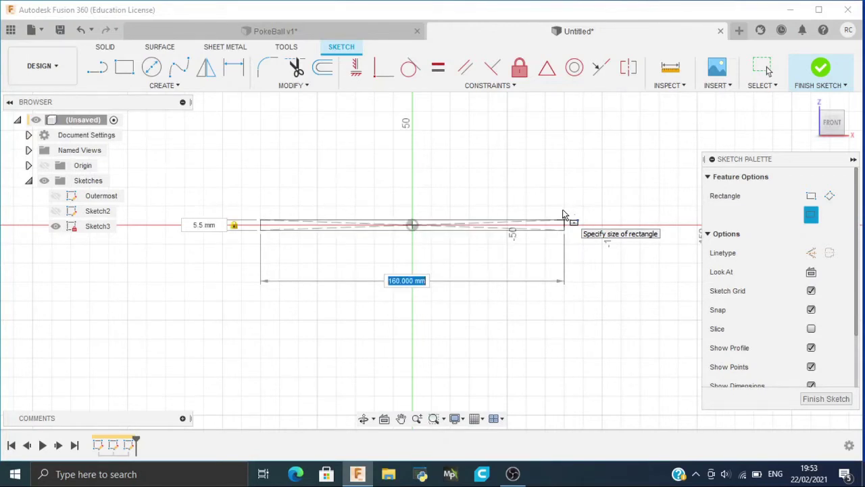
text(3)
key(Tab)
text(in)
key(Tab)
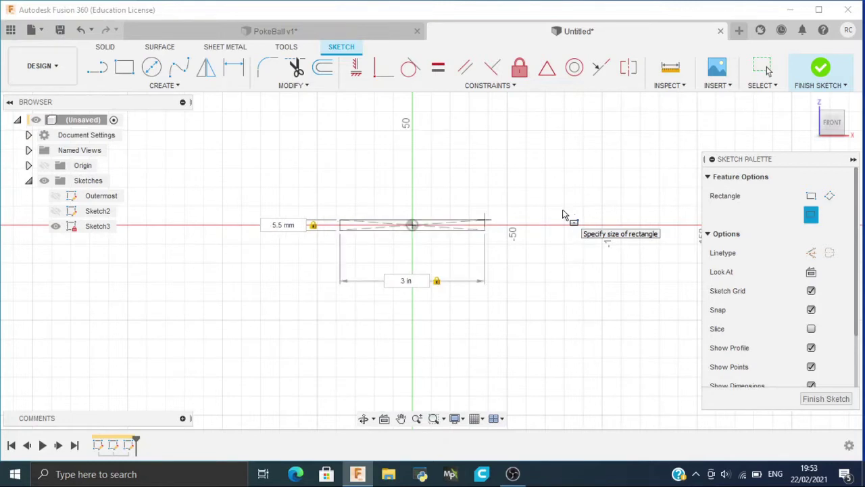
key(Return)
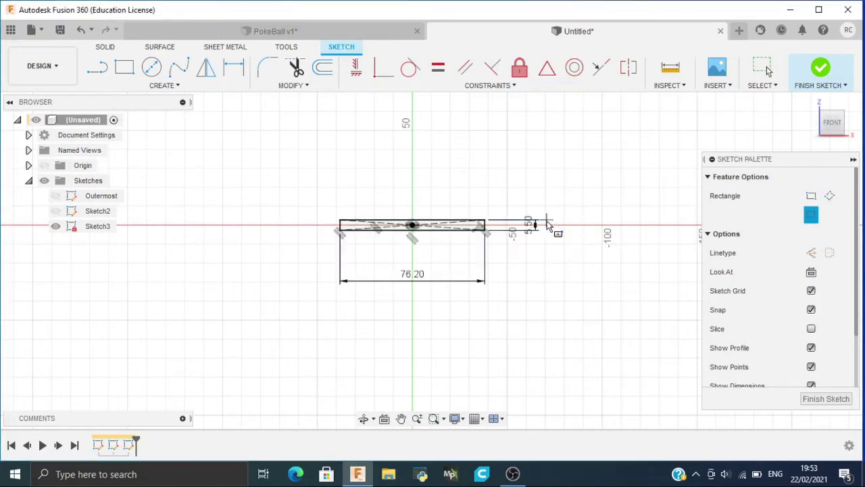
Check the finished model in PokeBall v1 for reference and draw an 18 mm diameter circle at the rectangle's center in the untitled design
scroll(434, 233, up, 3)
scroll(434, 233, up, 2)
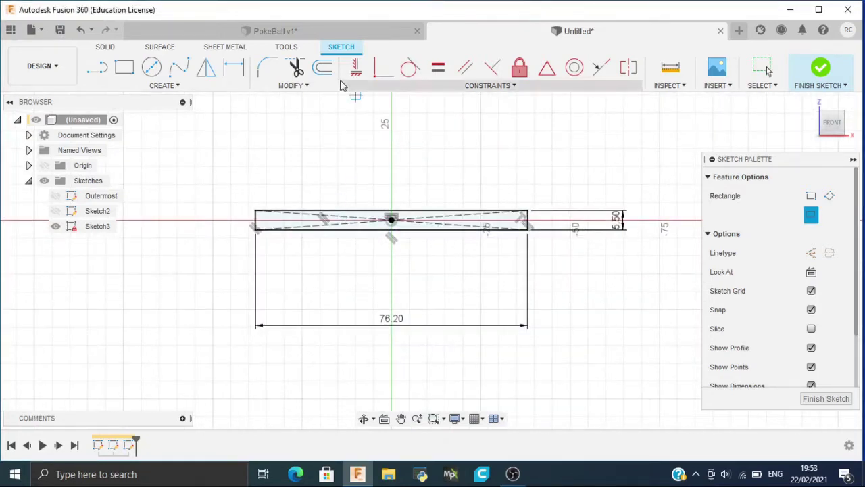
click(322, 38)
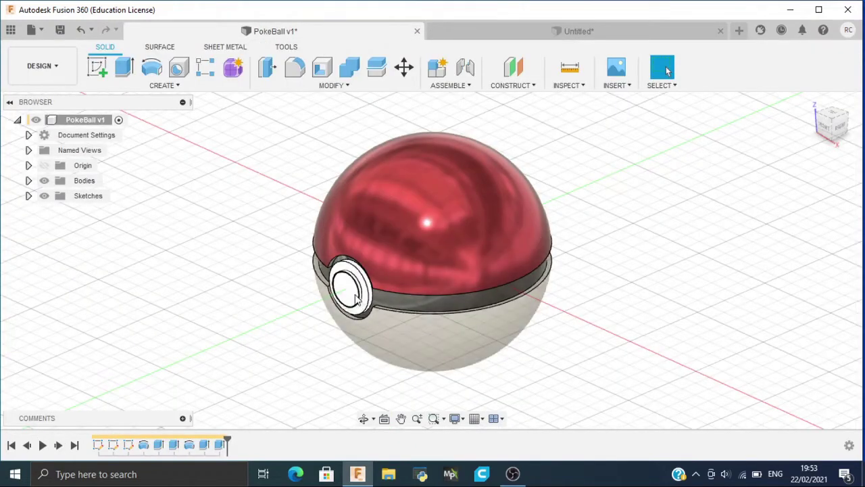
click(528, 30)
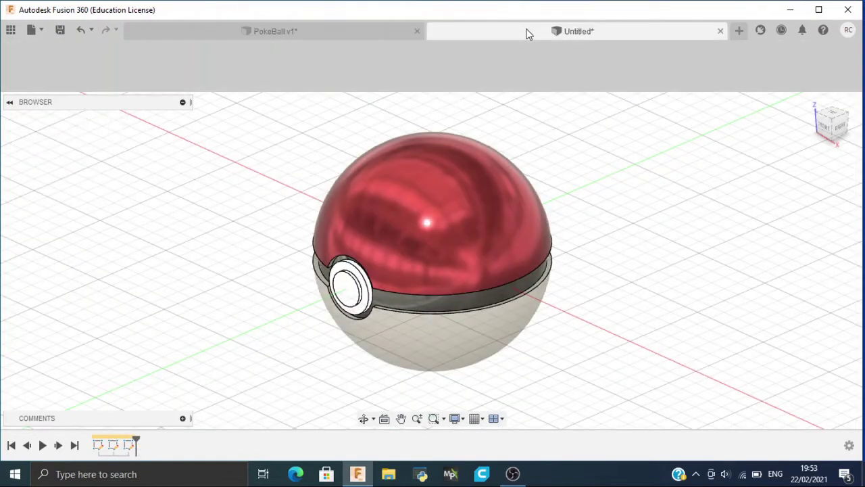
click(152, 67)
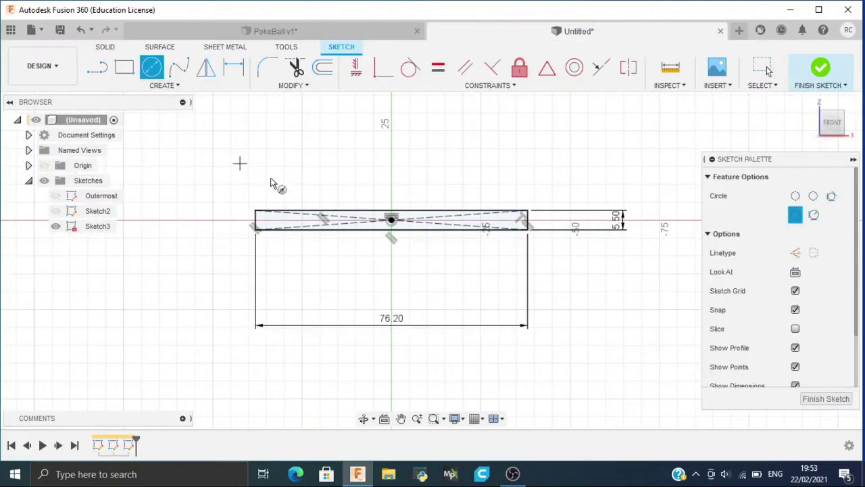
click(392, 225)
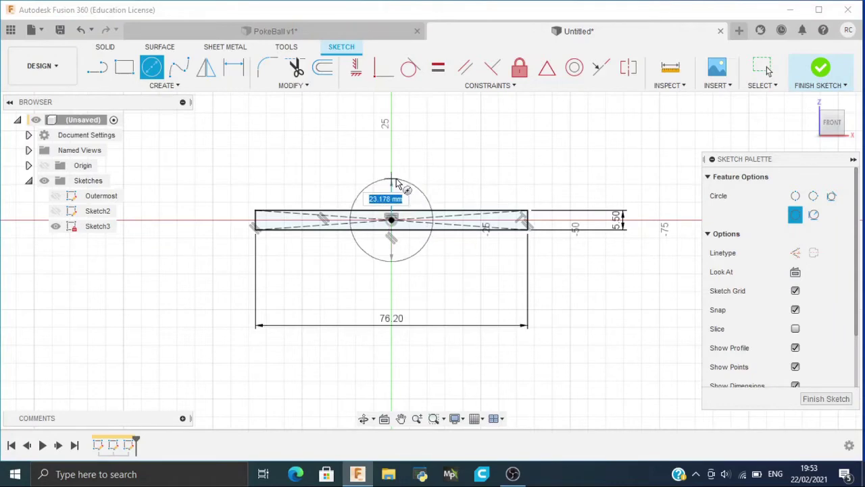
text(18)
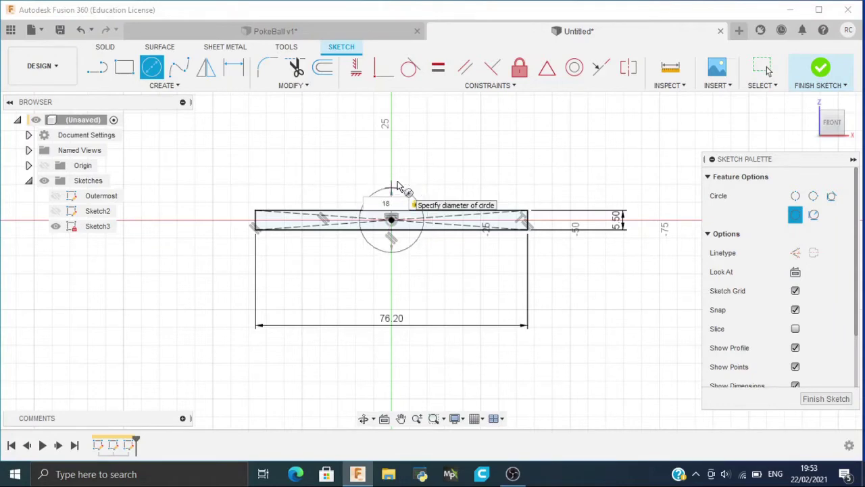
key(Return)
Draw two more circles concentric with the 18 mm circle, with diameters of 15 mm and 10 mm
scroll(390, 206, up, 3)
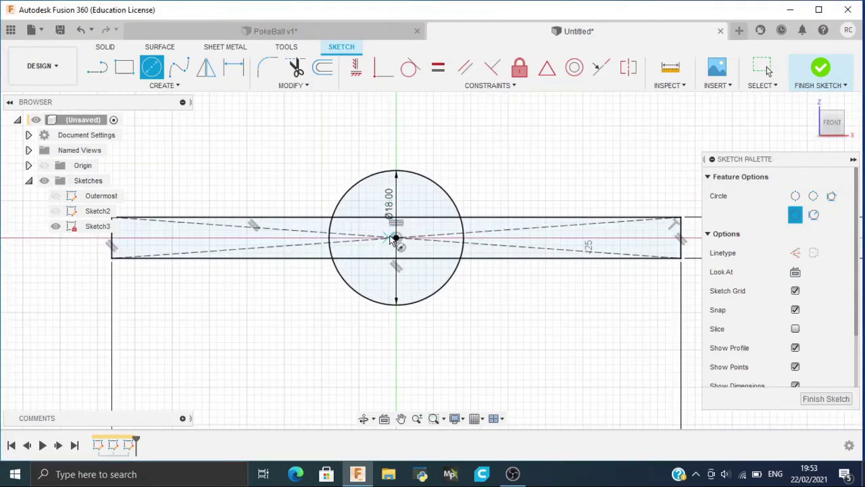
click(395, 239)
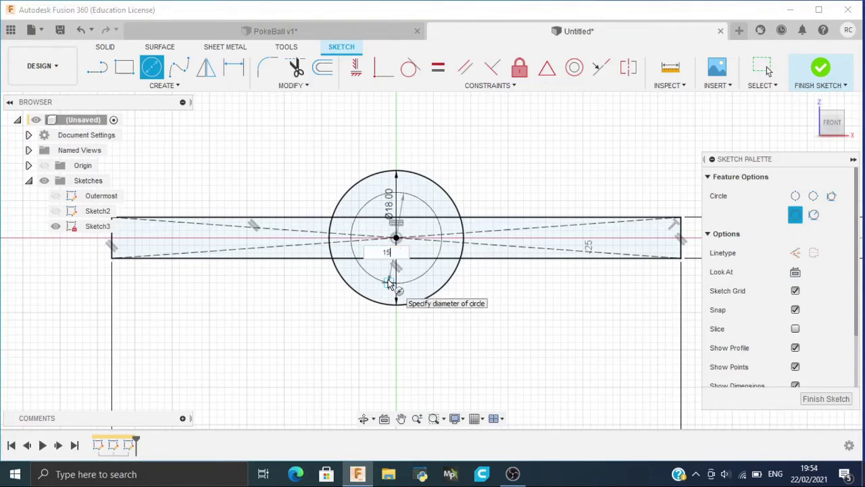
text(15)
key(Return)
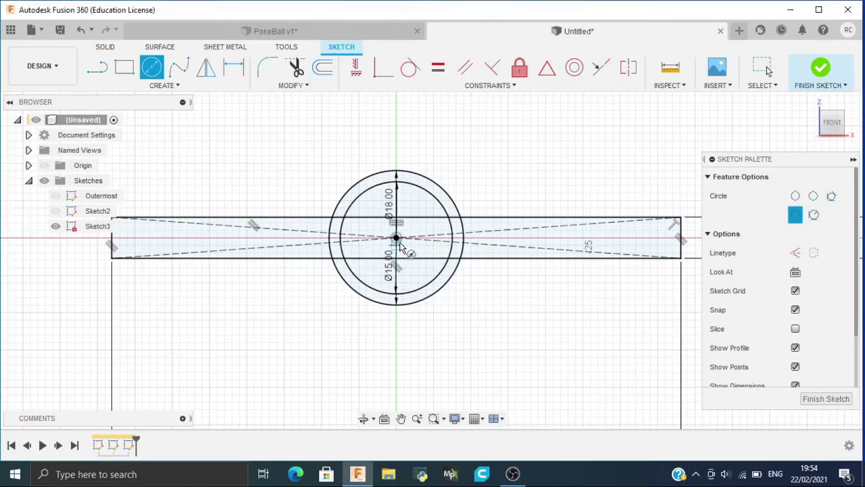
key(Escape)
key(c)
click(397, 238)
text(10)
key(Tab)
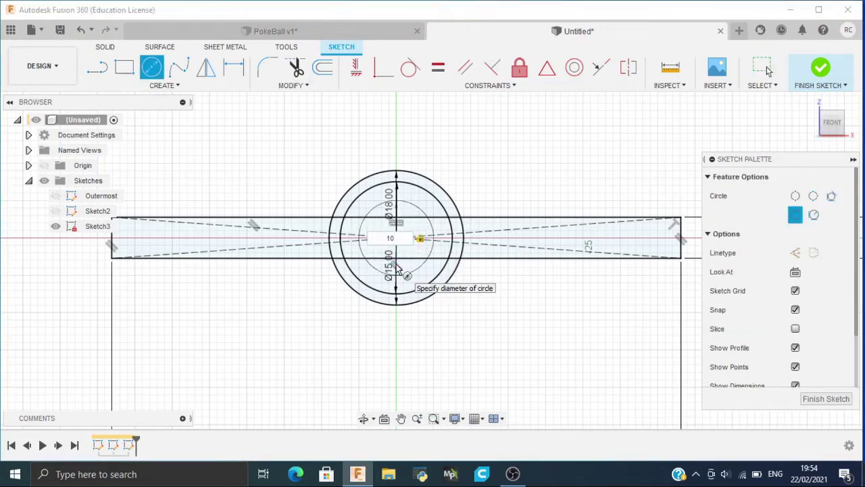
key(Return)
scroll(396, 262, down, 3)
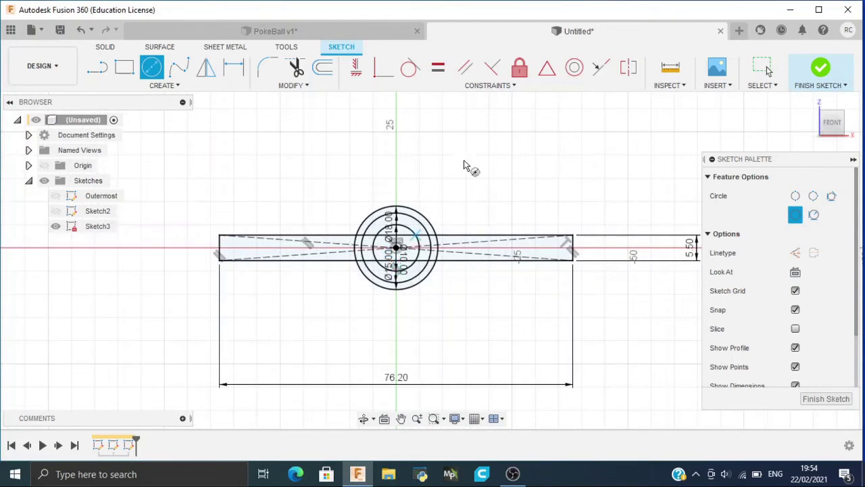
Finish the band and button sketch, hide Sketch3 and show the Outermost sketch
click(820, 68)
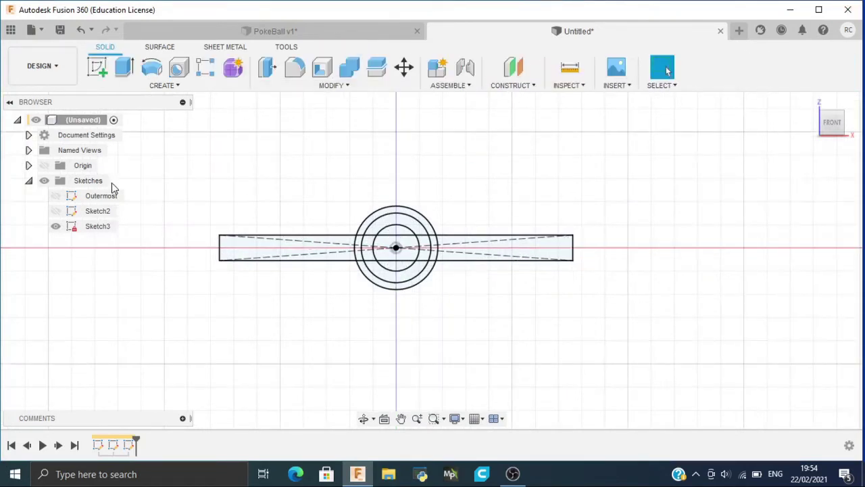
click(55, 227)
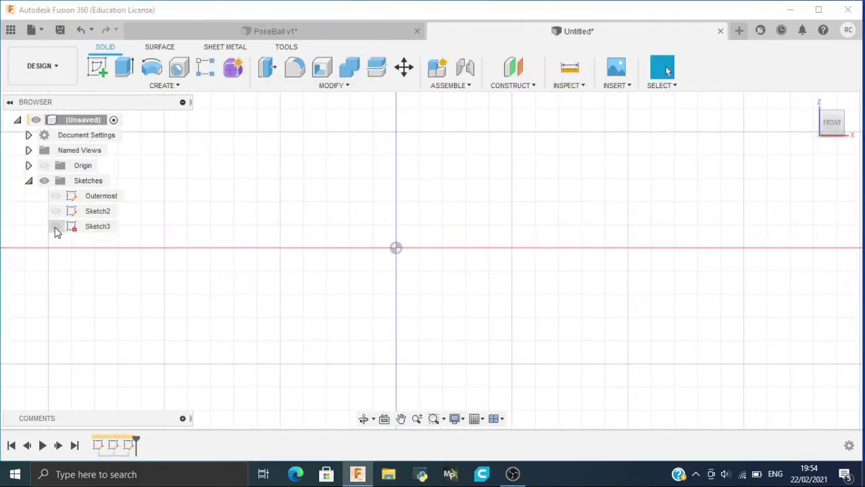
click(95, 196)
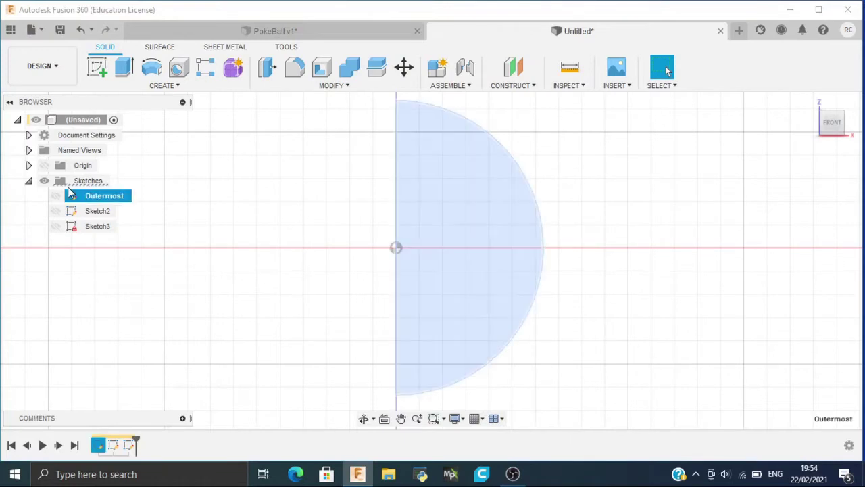
click(56, 196)
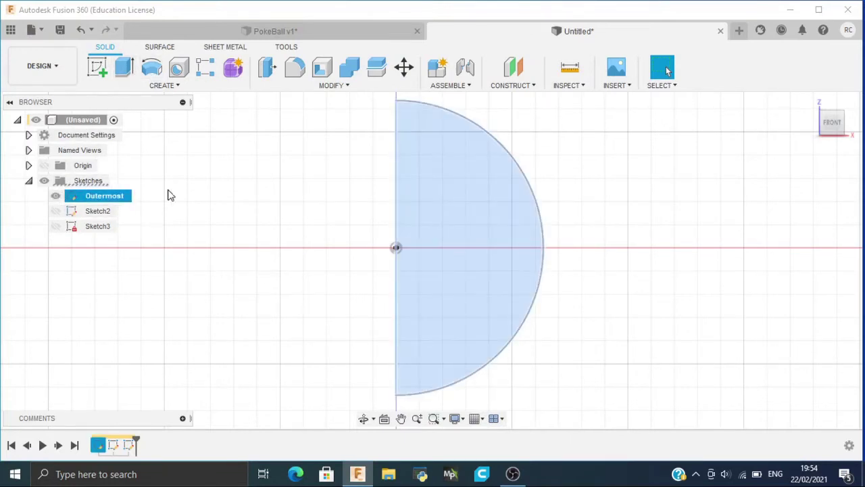
Revolve the Outermost half-circle profile 360 degrees about its straight vertical edge as a new body
click(153, 67)
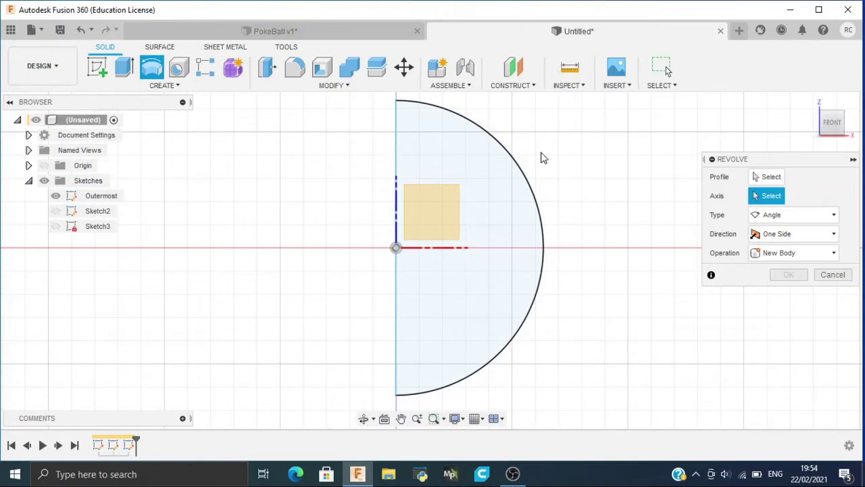
click(400, 133)
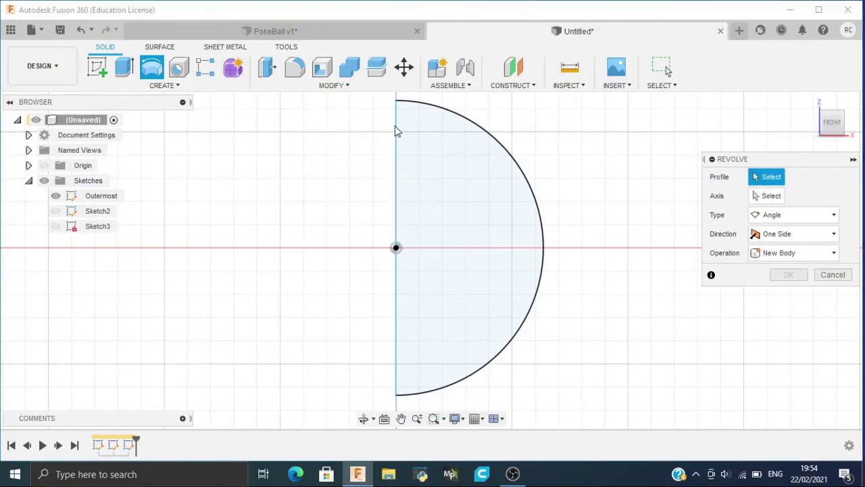
click(416, 164)
click(771, 195)
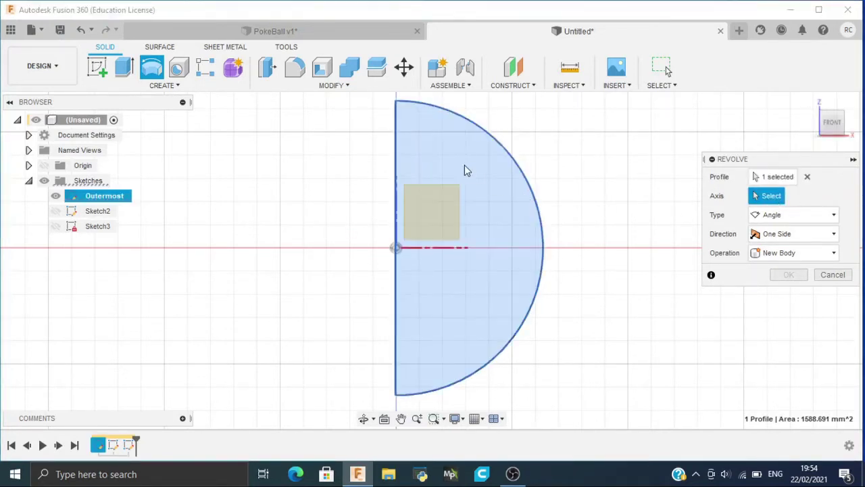
click(397, 145)
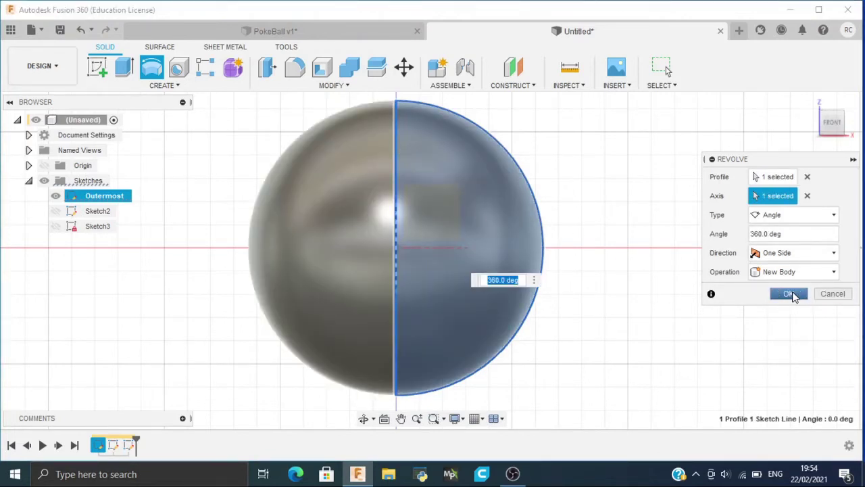
click(790, 294)
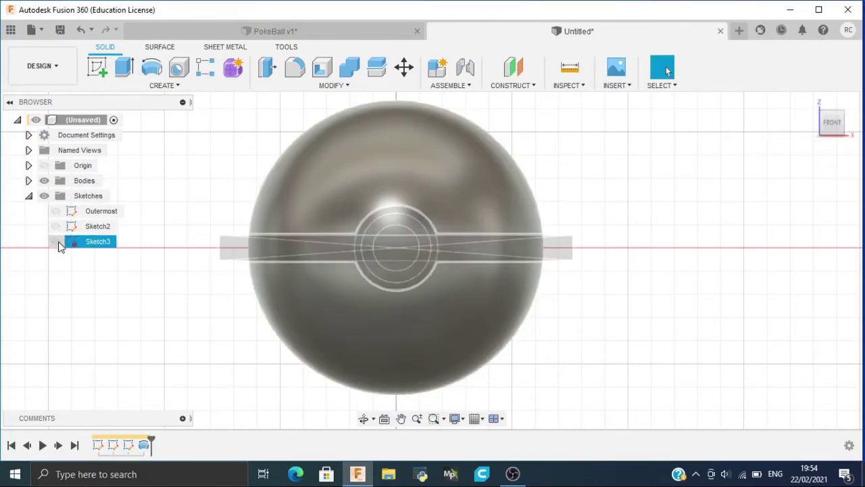
Show Sketch3 and extrude all its profiles 45 mm toward the front as a cut through the sphere
click(55, 241)
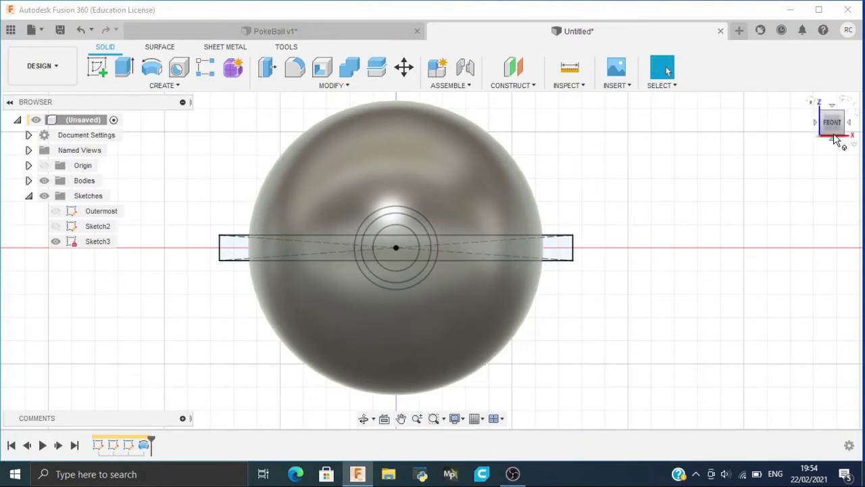
click(814, 103)
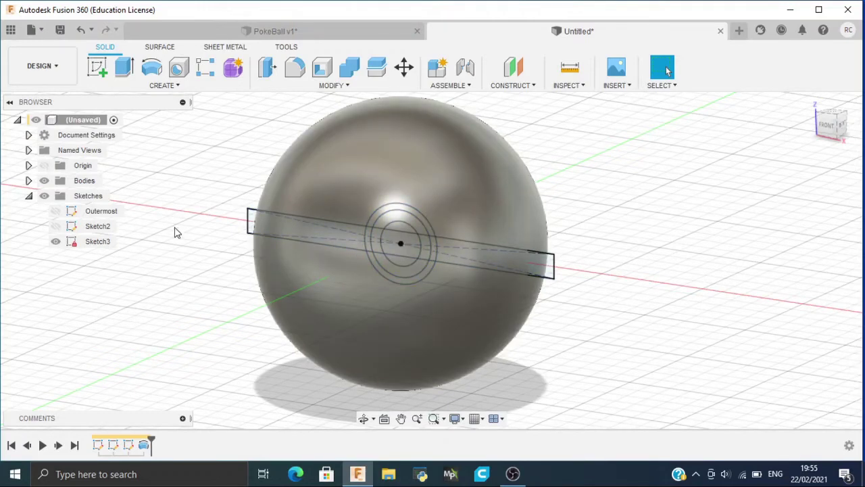
click(44, 180)
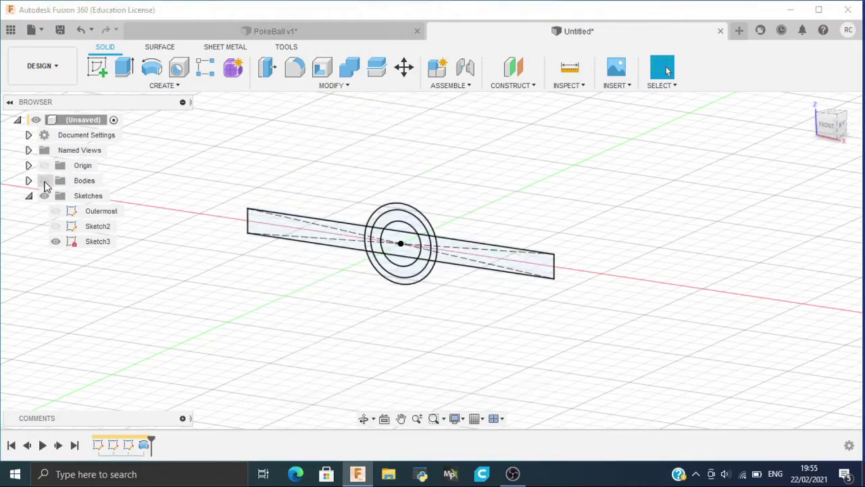
click(124, 71)
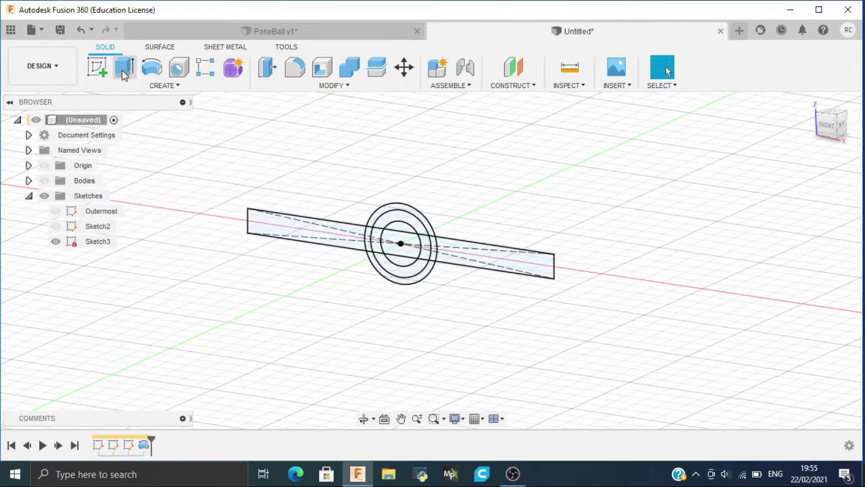
mouse_move(214, 175)
mouse_down()
mouse_move(345, 135)
mouse_move(680, 276)
mouse_move(635, 352)
mouse_move(642, 361)
mouse_up()
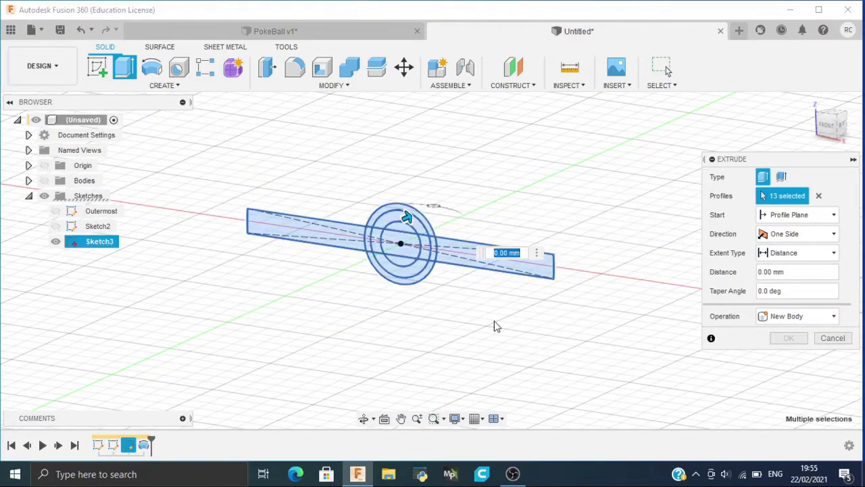
click(44, 181)
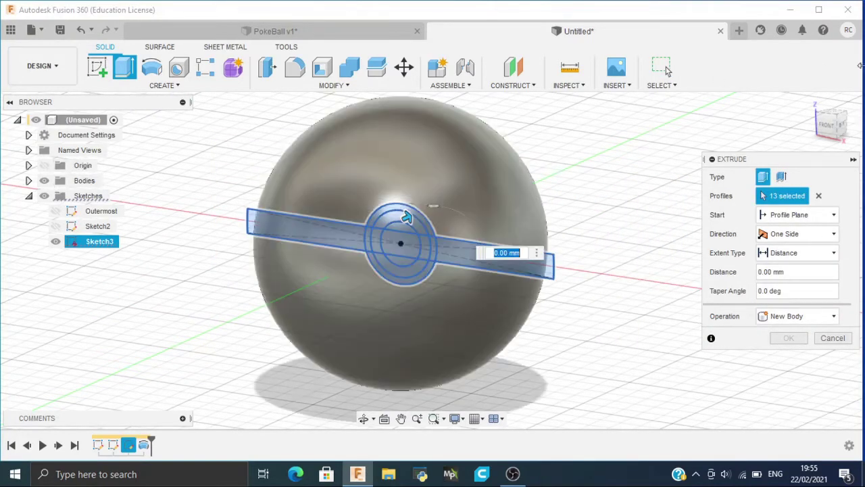
click(843, 127)
drag(443, 224, 208, 223)
click(787, 361)
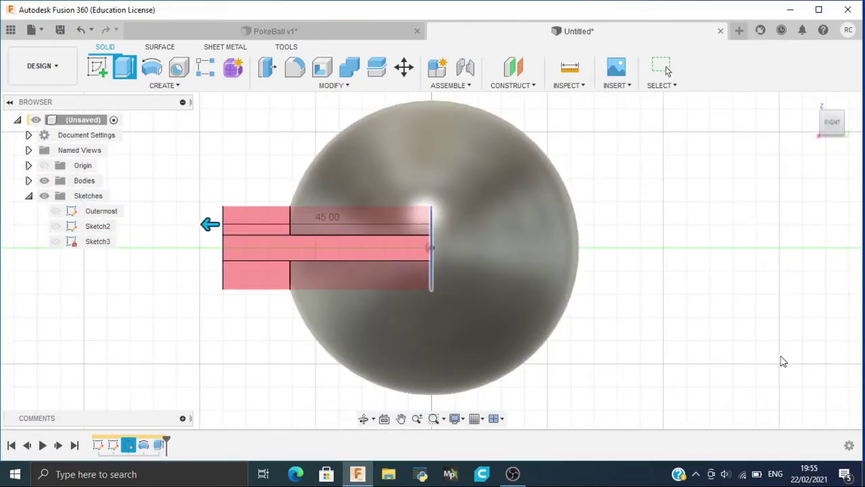
click(811, 103)
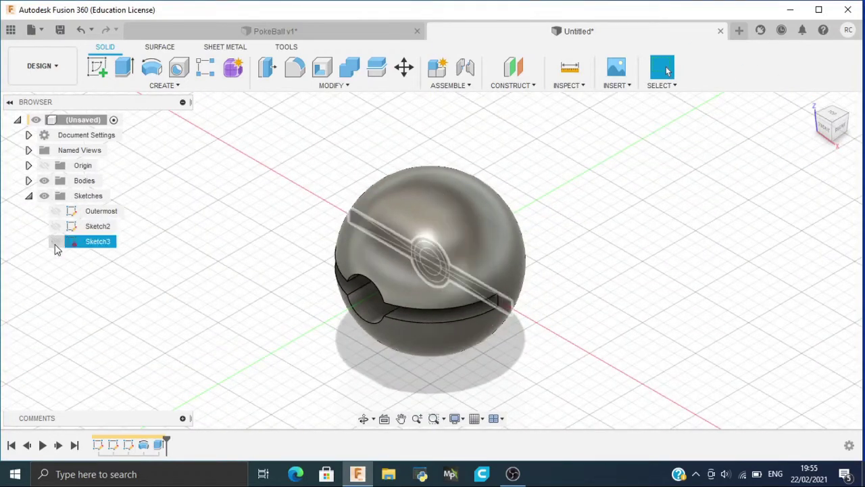
Hide the bodies and show Sketch3 so its band and circle profiles are exposed
click(43, 181)
click(55, 242)
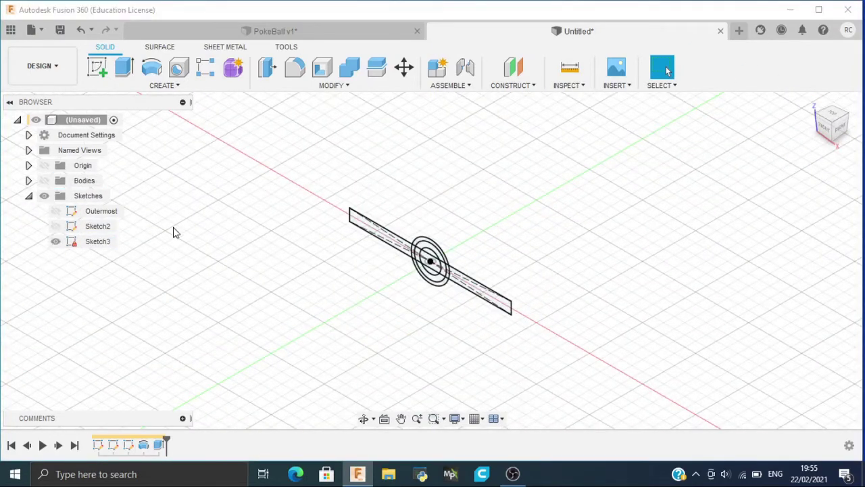
scroll(415, 255, up, 5)
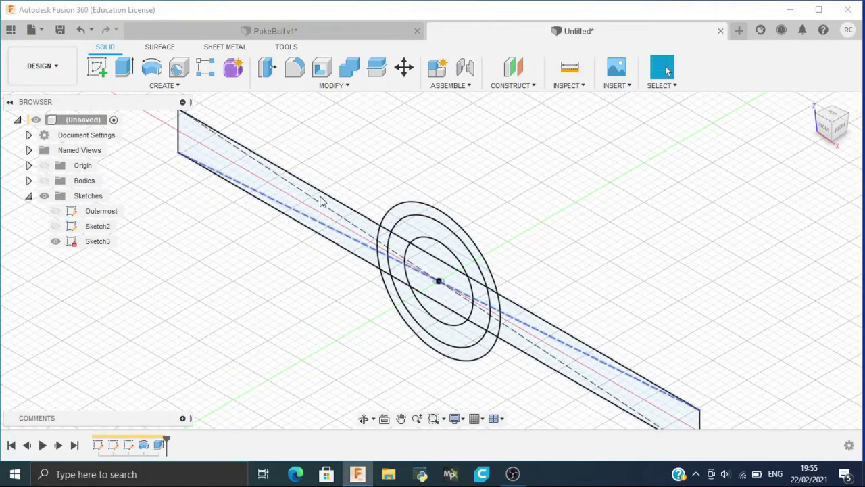
Extrude all seven profiles of Sketch3's rectangular band 34 mm toward the back as a cut through the sphere
click(125, 69)
click(261, 195)
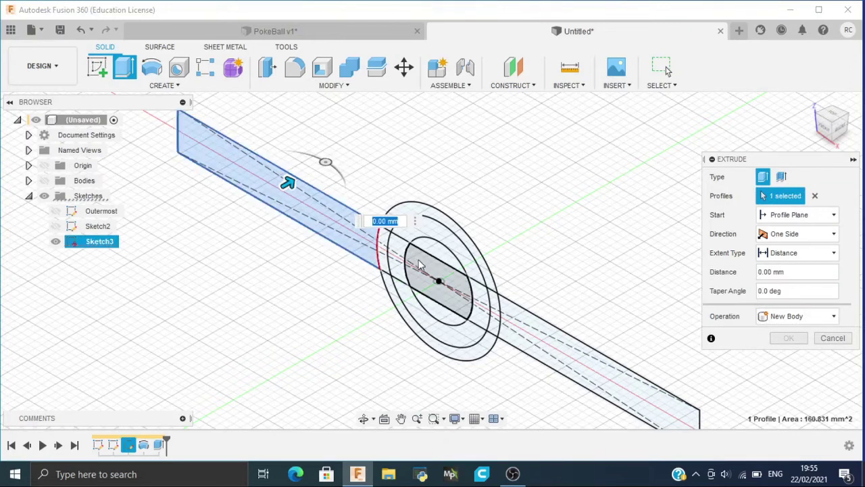
click(384, 252)
click(398, 261)
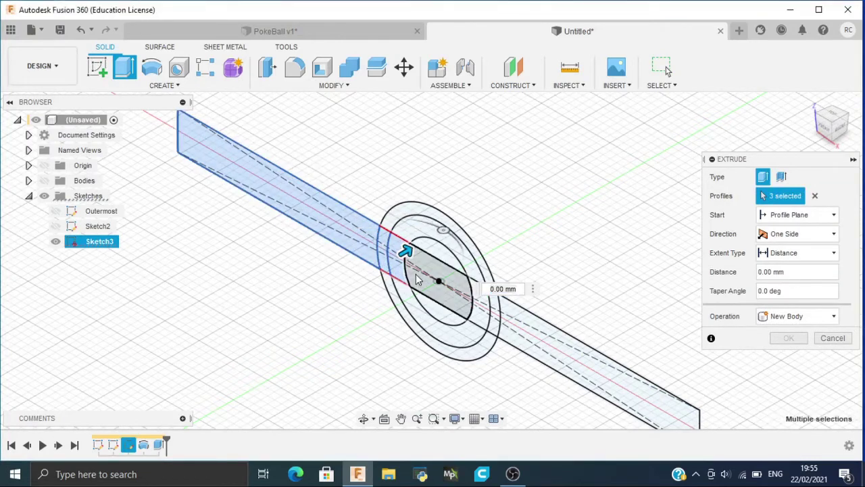
click(417, 280)
click(482, 322)
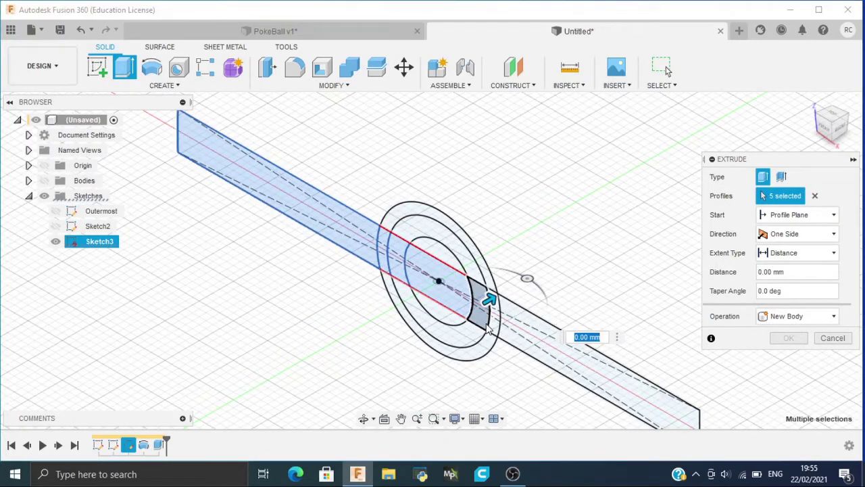
click(487, 326)
click(588, 355)
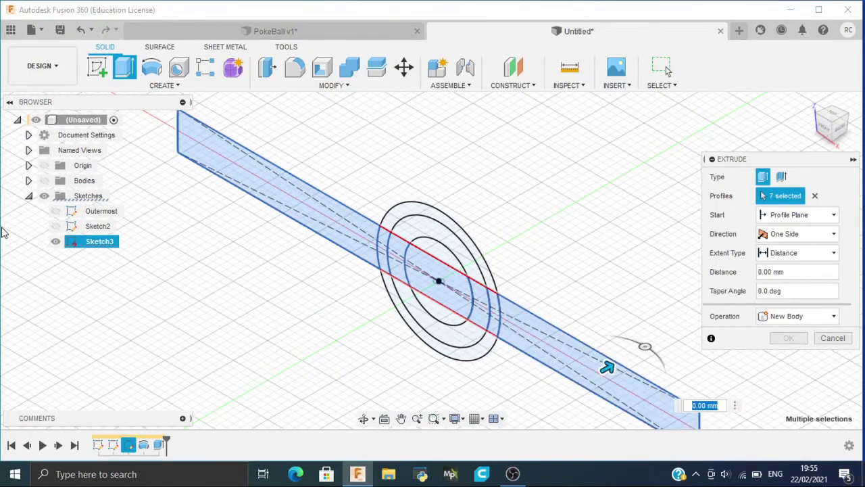
click(44, 182)
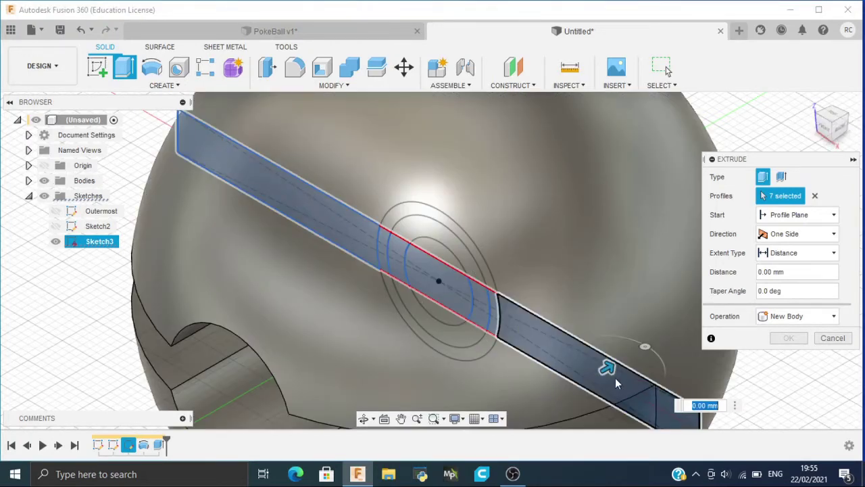
drag(609, 365, 843, 33)
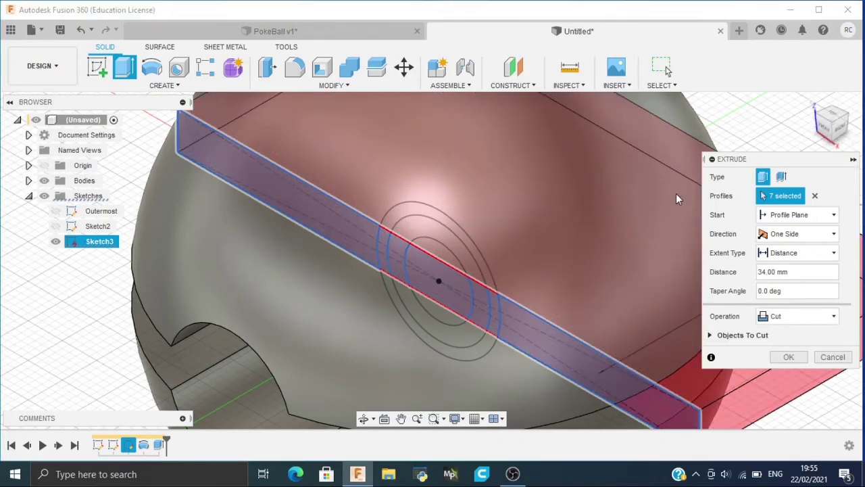
middle_drag(455, 206, 236, 193)
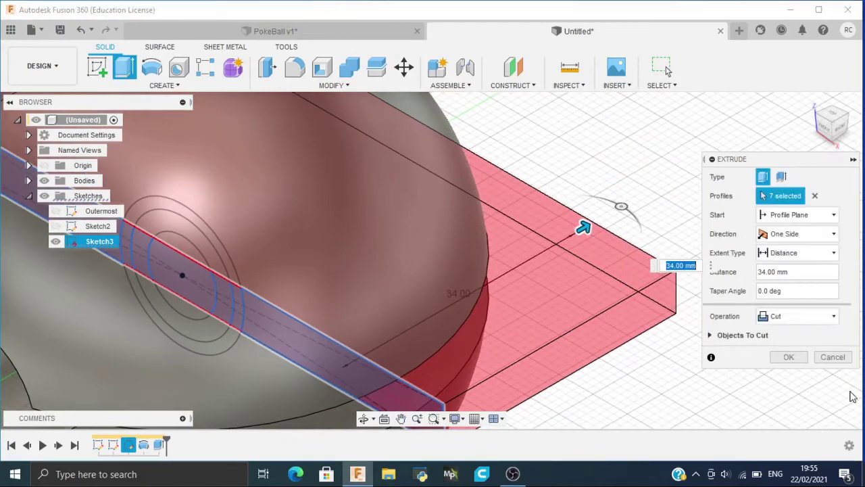
click(789, 358)
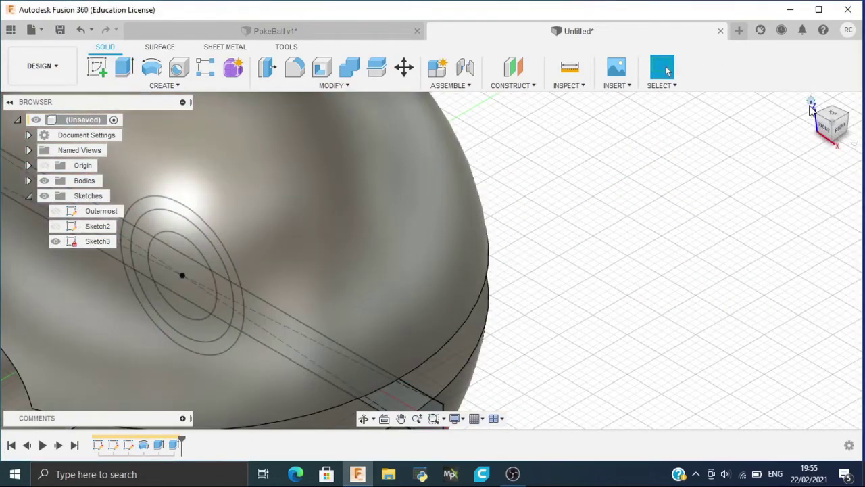
click(811, 103)
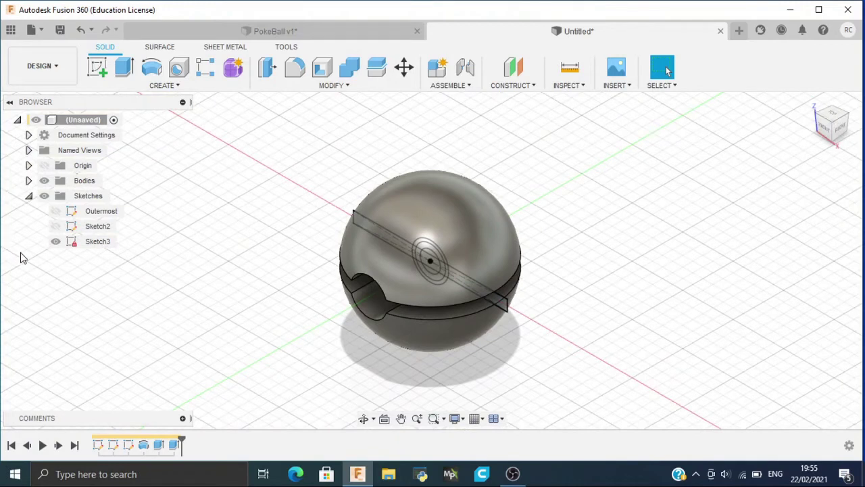
Hide Sketch3 and the bodies and show Sketch2
click(55, 241)
click(57, 227)
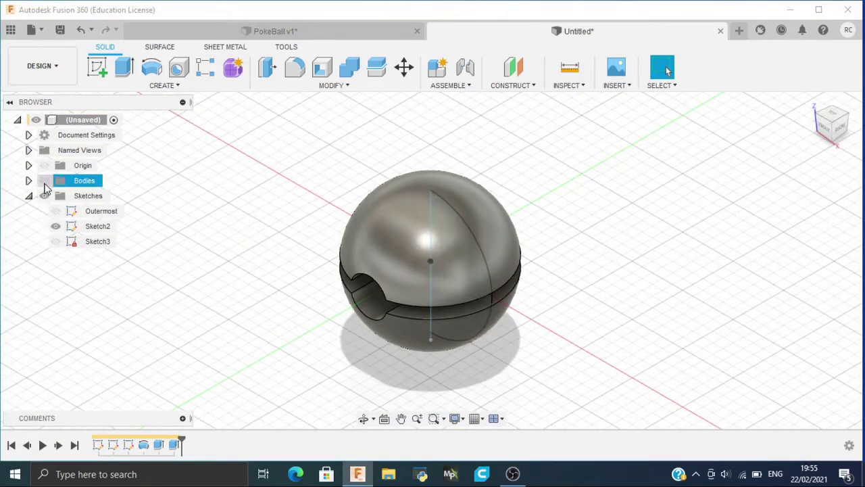
click(44, 181)
Revolve the Sketch2 half-circle profile 360 degrees about its straight vertical edge, joining it to the outer sphere
click(150, 67)
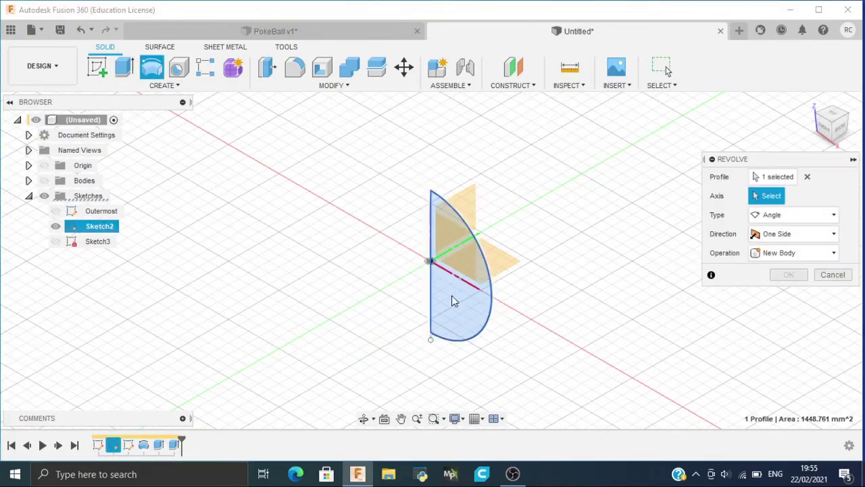
click(433, 230)
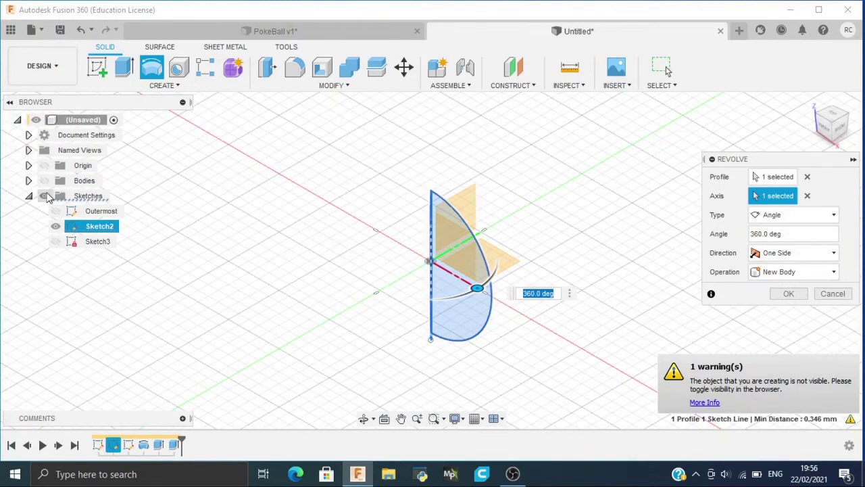
click(44, 180)
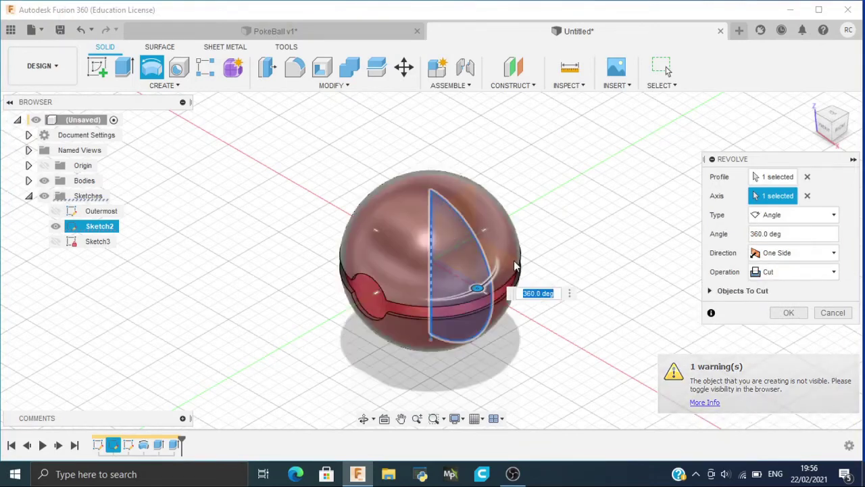
click(785, 272)
click(778, 284)
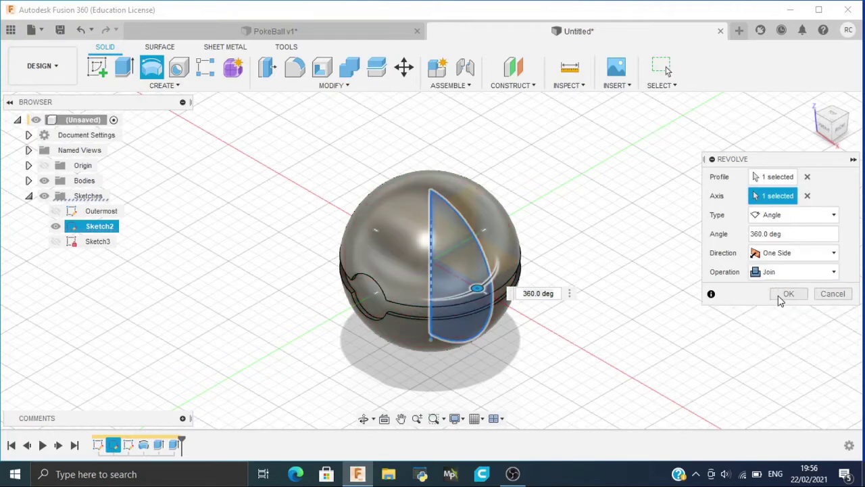
click(780, 297)
mouse_move(828, 126)
mouse_down()
mouse_move(843, 120)
mouse_move(835, 125)
mouse_up()
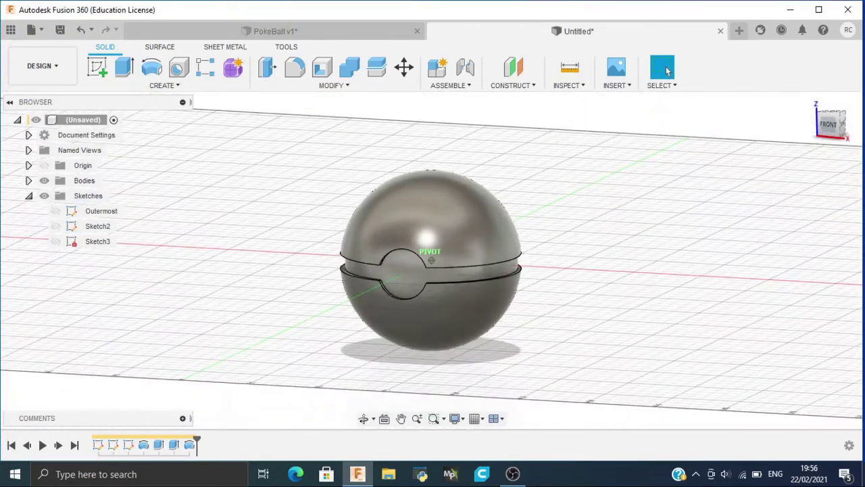
Show Sketch3, check the button on the finished PokeBall v1 design, and hide the bodies in the new design
click(55, 241)
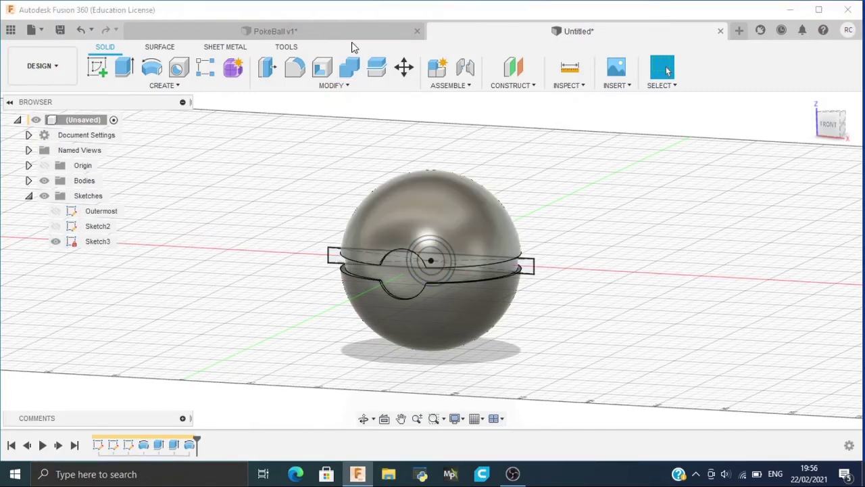
click(347, 31)
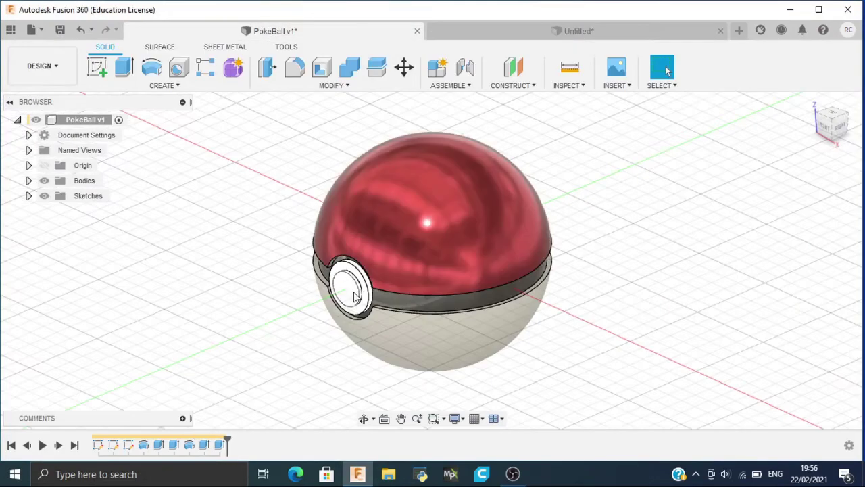
click(453, 35)
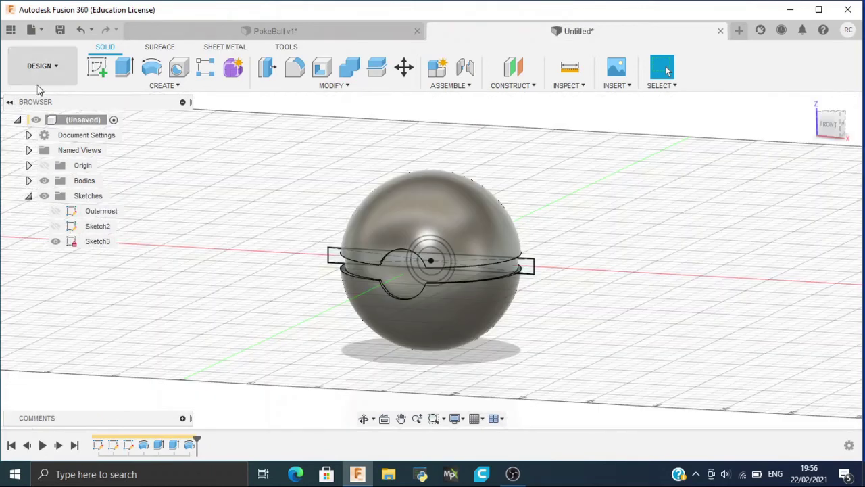
click(47, 181)
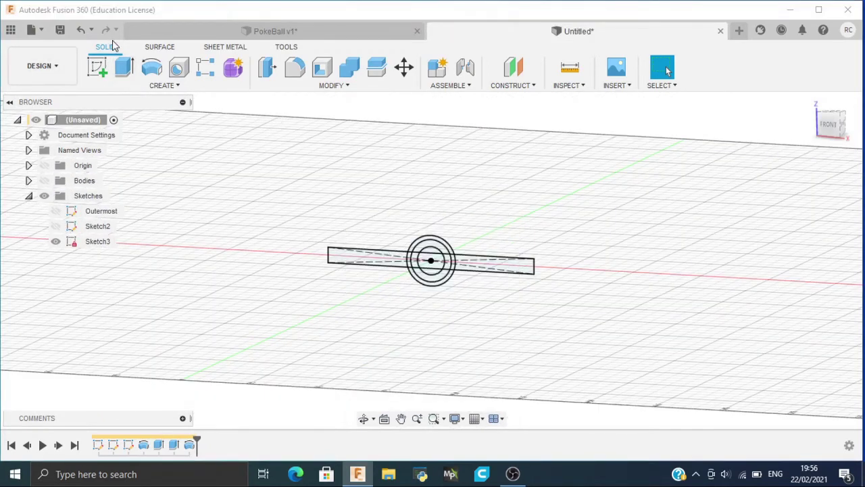
Extrude the ring between the 15 mm and 10 mm circles 31 mm toward the front, joined to the ball
click(125, 68)
scroll(421, 281, up, 4)
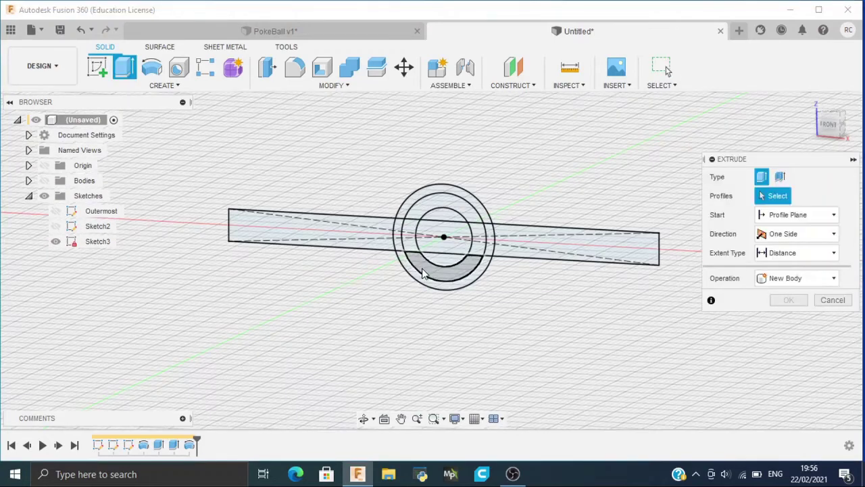
click(421, 258)
click(408, 237)
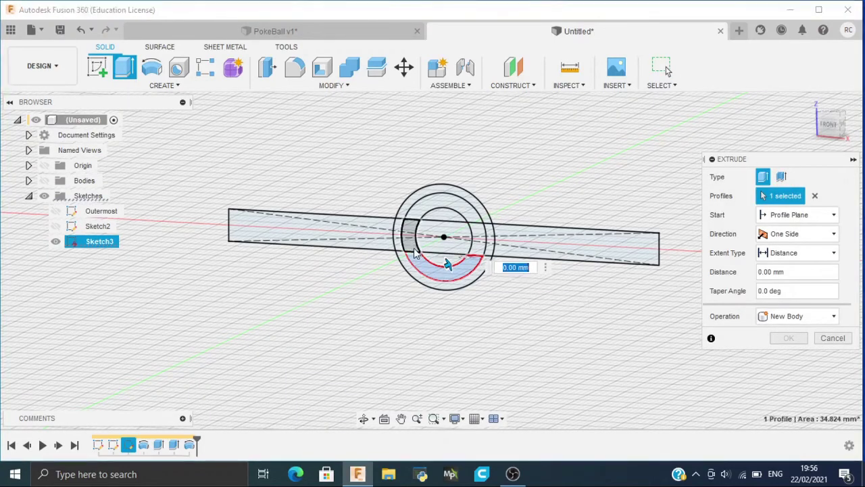
click(448, 202)
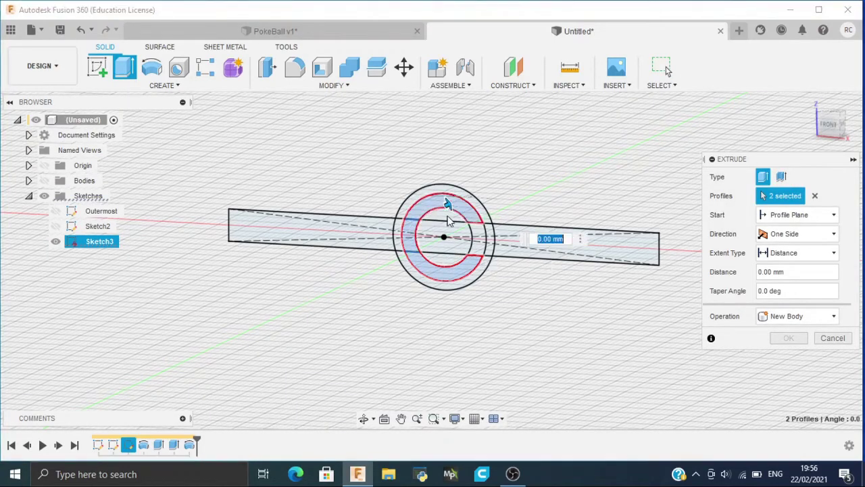
click(481, 236)
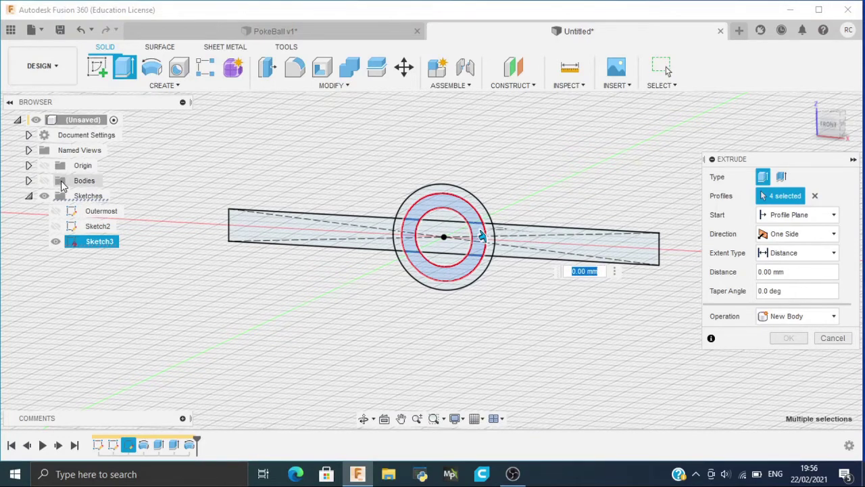
click(44, 180)
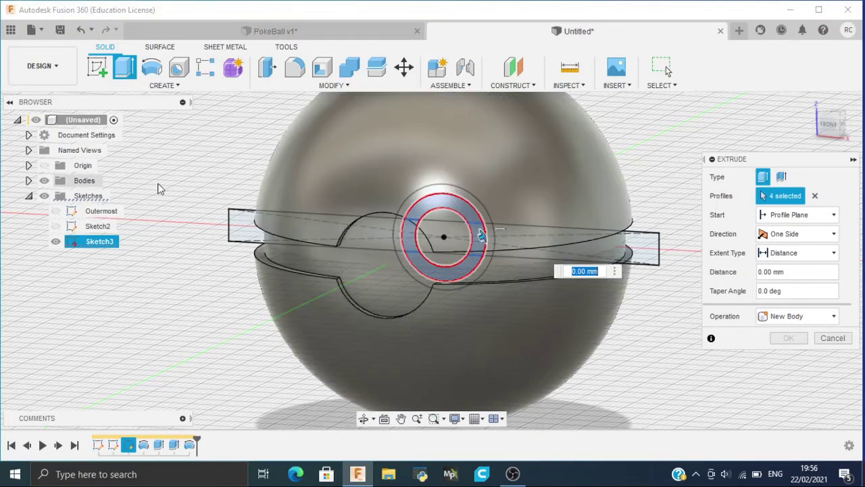
click(843, 128)
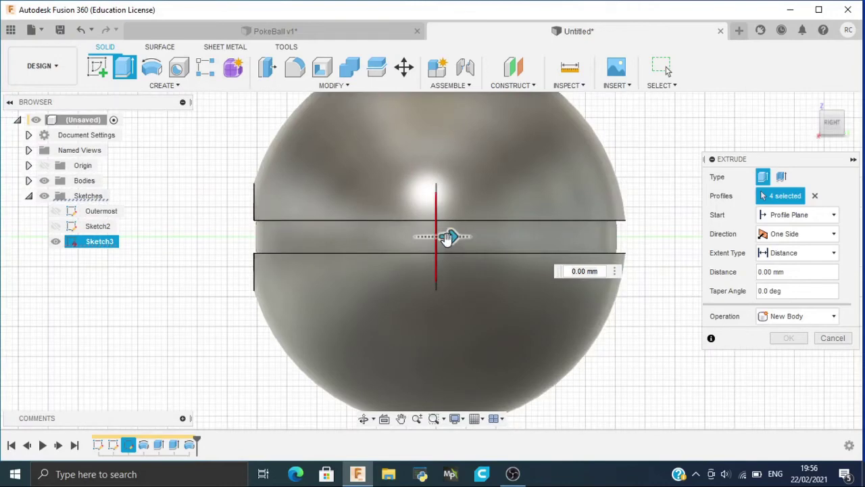
drag(446, 236, 254, 237)
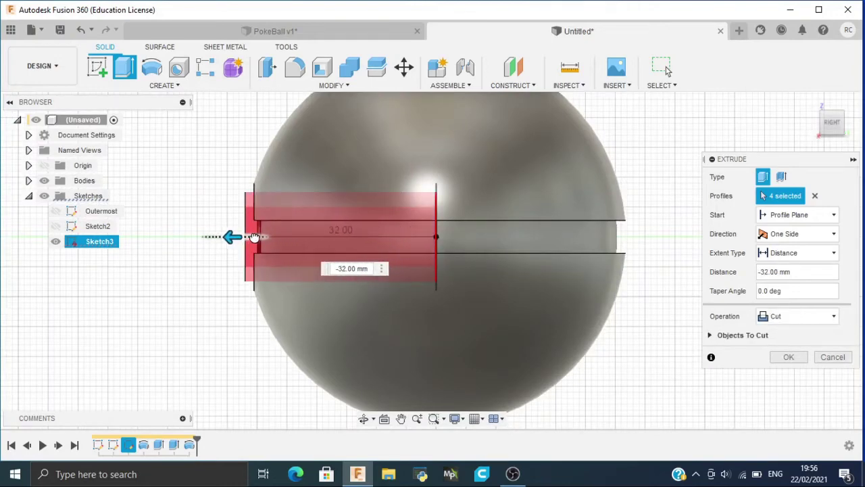
scroll(255, 238, up, 3)
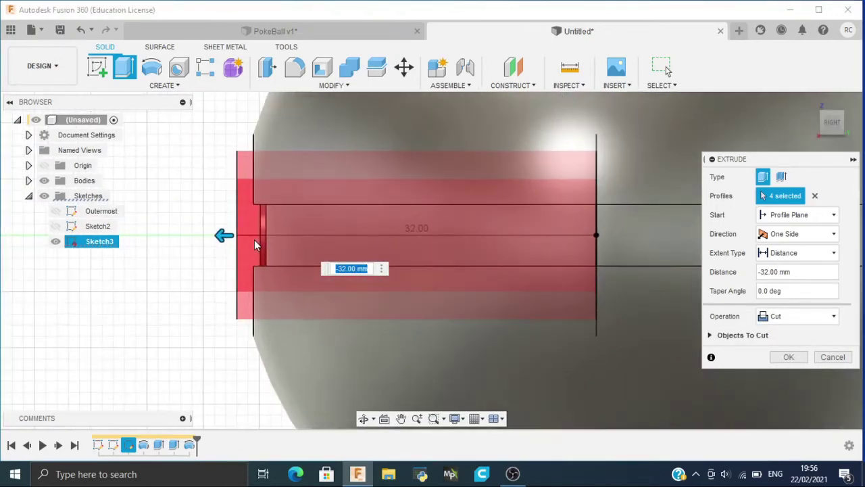
drag(219, 237, 230, 234)
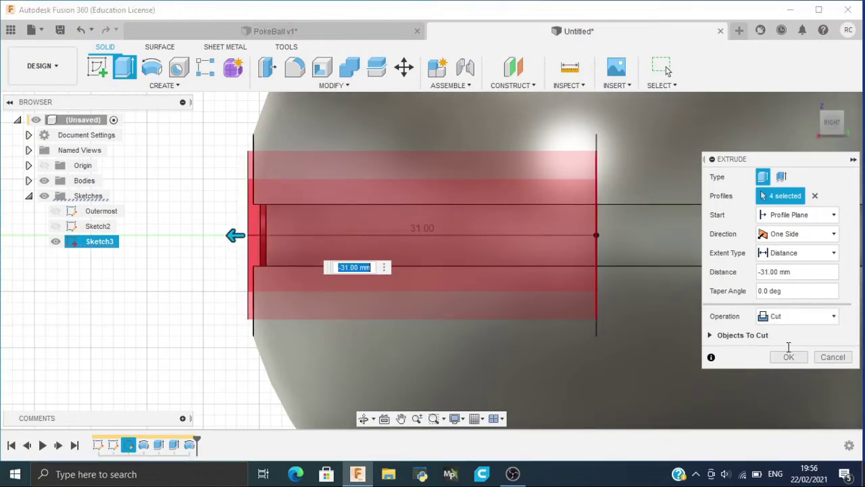
click(788, 316)
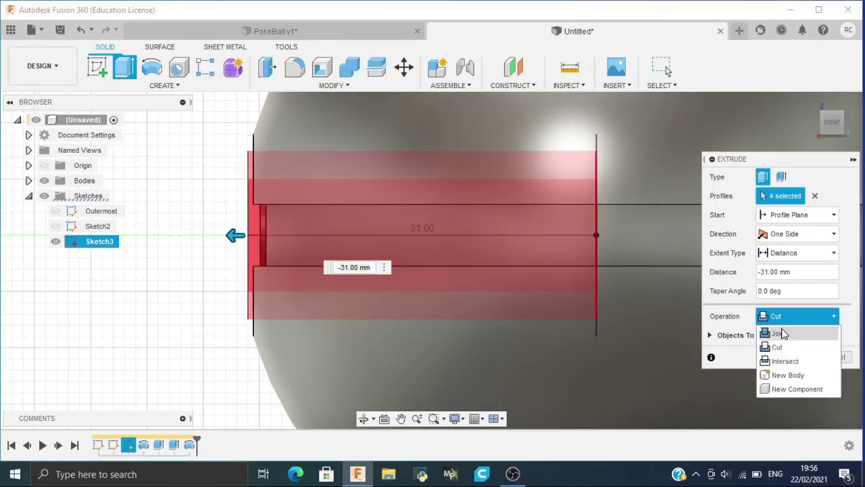
click(782, 333)
click(789, 338)
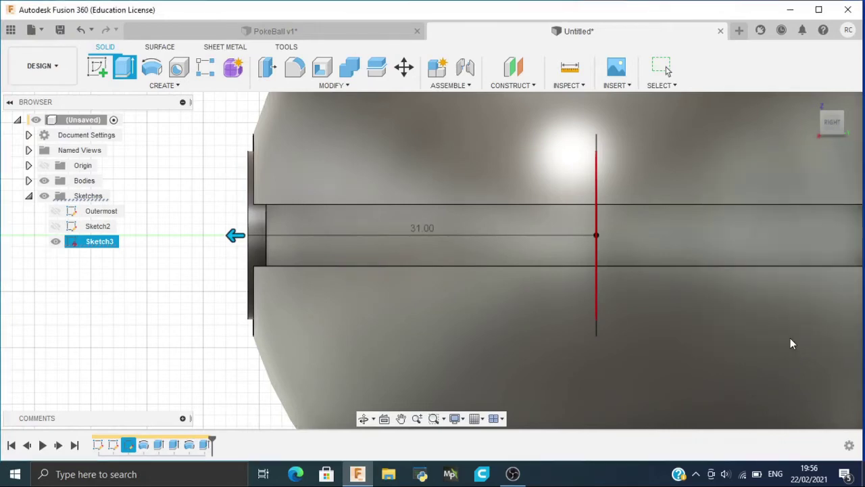
Extrude the full inner 10 mm circle of Sketch3 32 mm toward the front, joined to the ball
click(44, 181)
drag(832, 124, 855, 127)
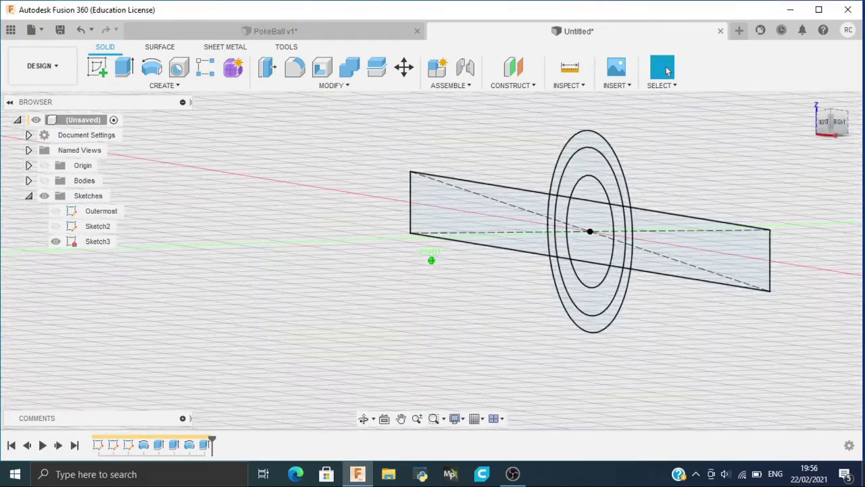
click(125, 67)
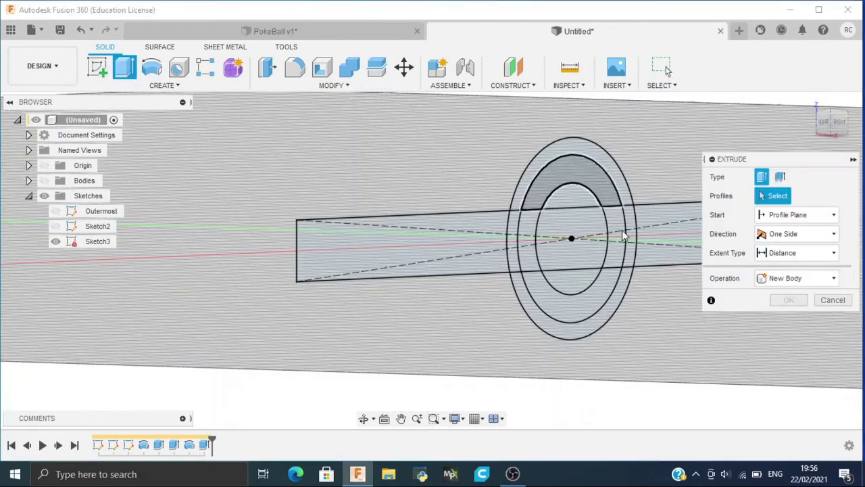
click(580, 275)
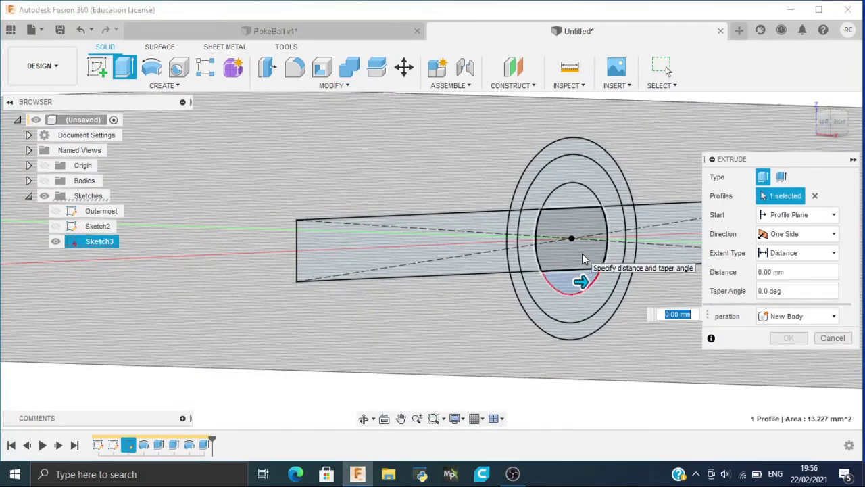
click(597, 198)
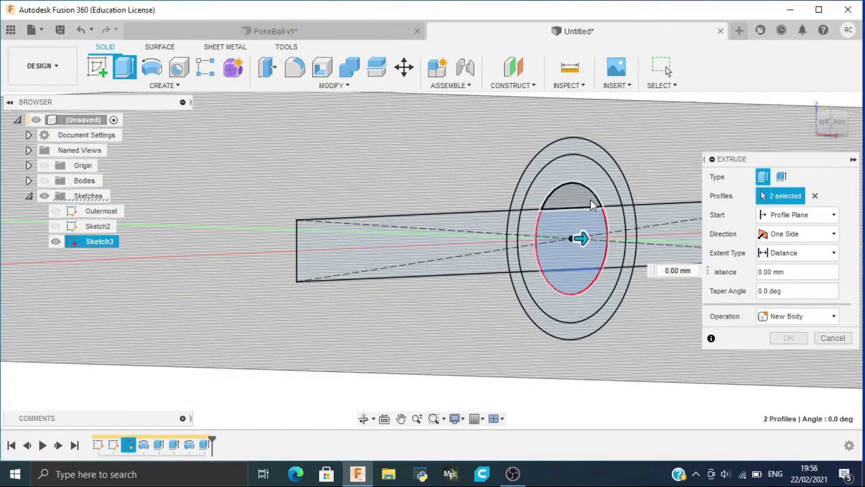
click(850, 124)
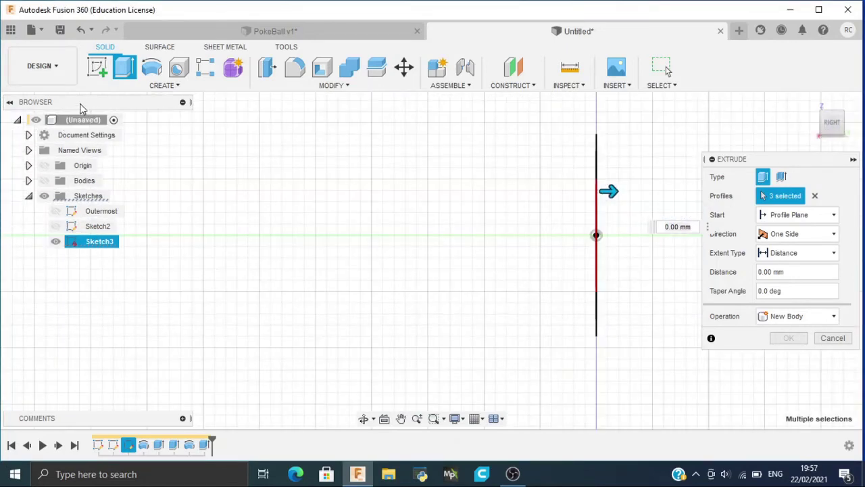
click(44, 180)
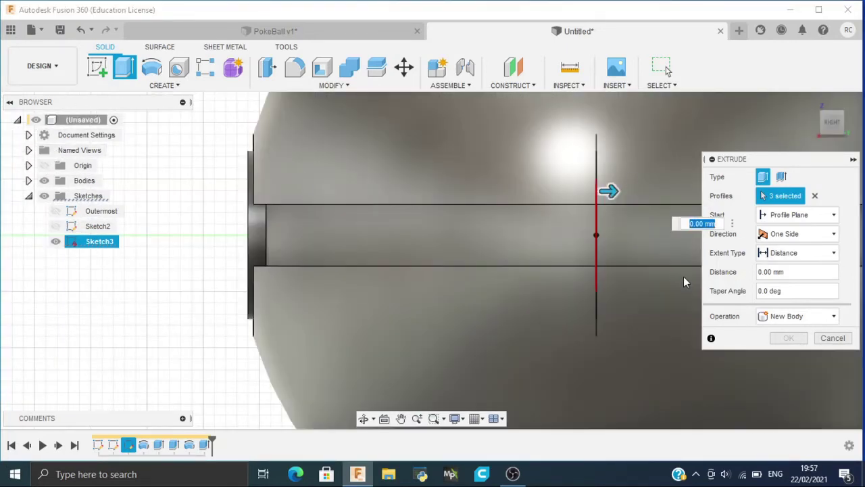
text(-2)
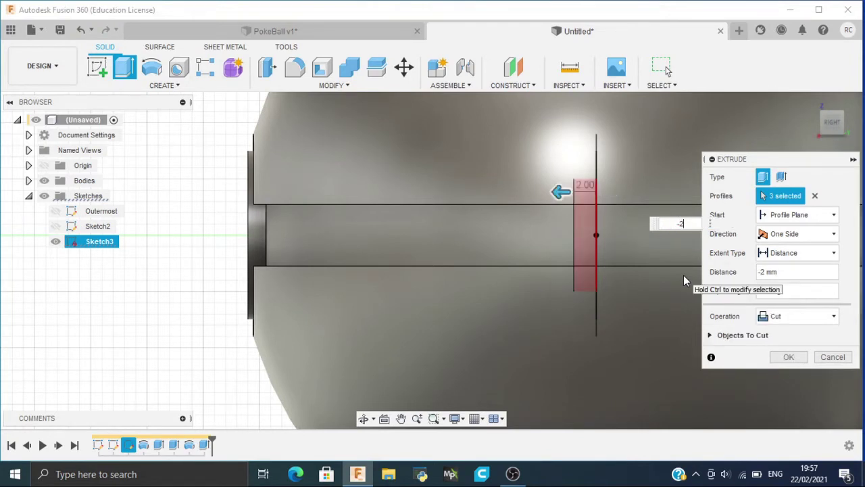
key(BackSpace)
text(32)
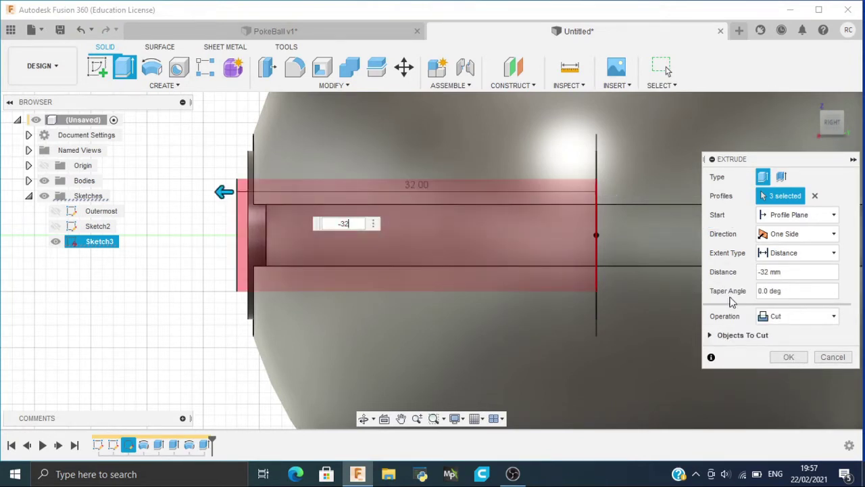
click(779, 318)
click(781, 332)
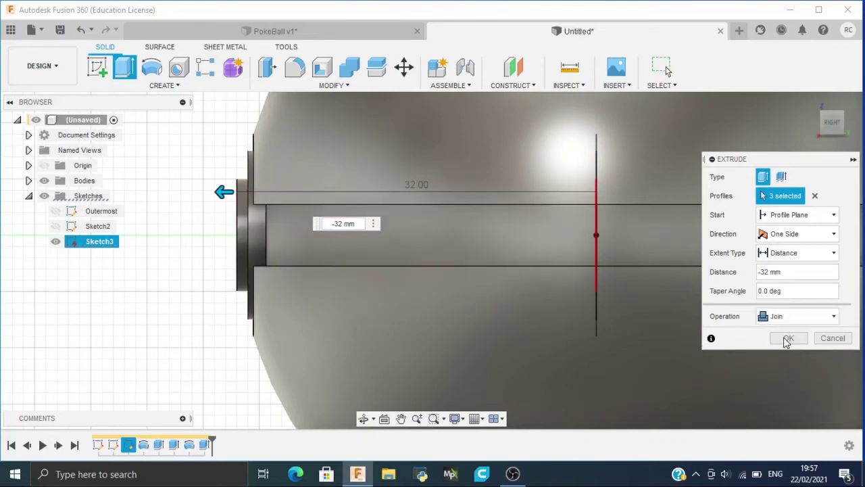
click(786, 338)
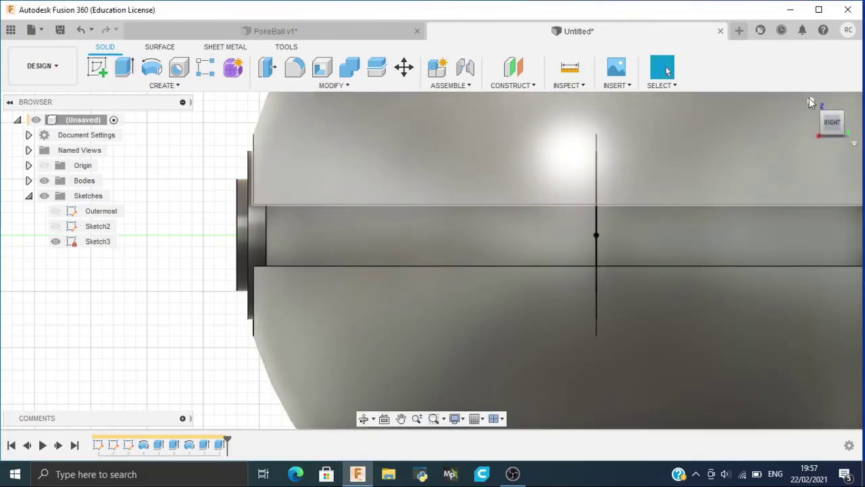
Return to the home view and hide Sketch3
click(811, 101)
click(53, 244)
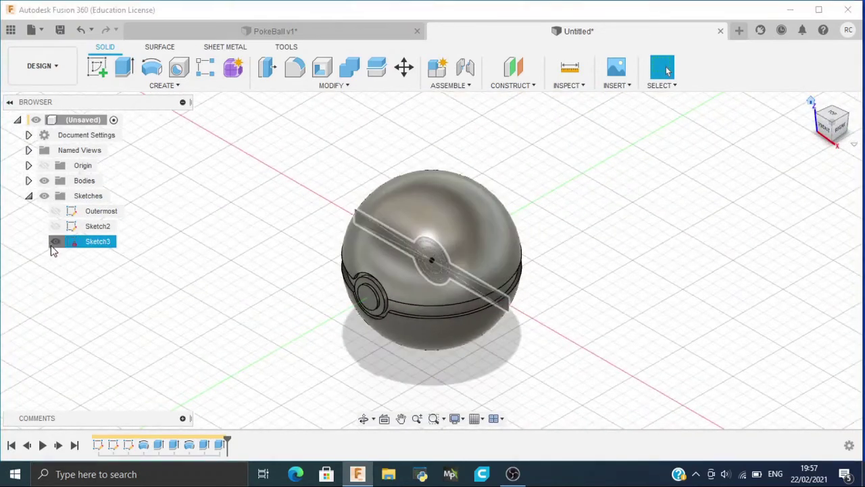
click(56, 242)
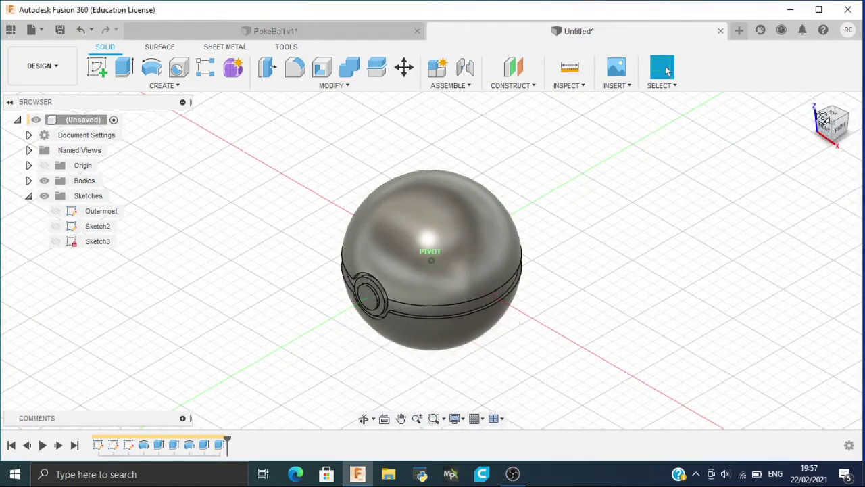
Apply the Aluminum - Anodized Glossy (Red) appearance to the upper half of the ball and check the PokeBall v1 design
drag(823, 118, 820, 113)
scroll(442, 216, up, 3)
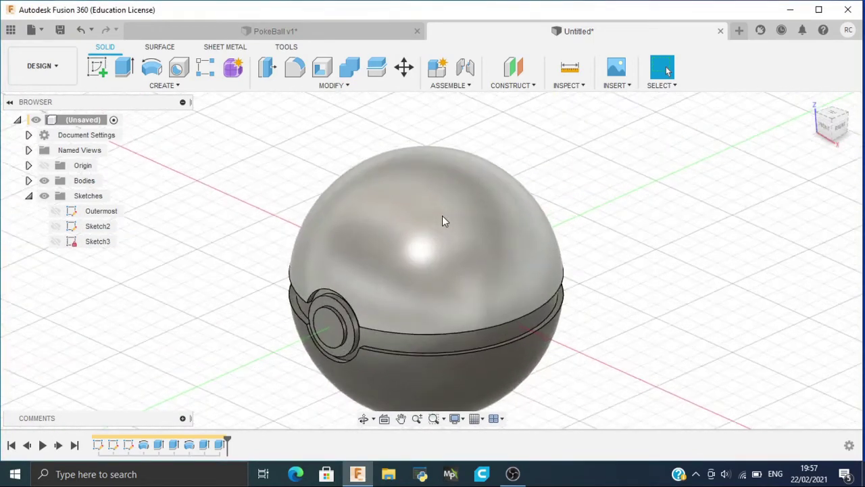
scroll(441, 218, down, 3)
middle_drag(440, 212, 437, 194)
scroll(436, 194, up, 1)
scroll(437, 194, down, 1)
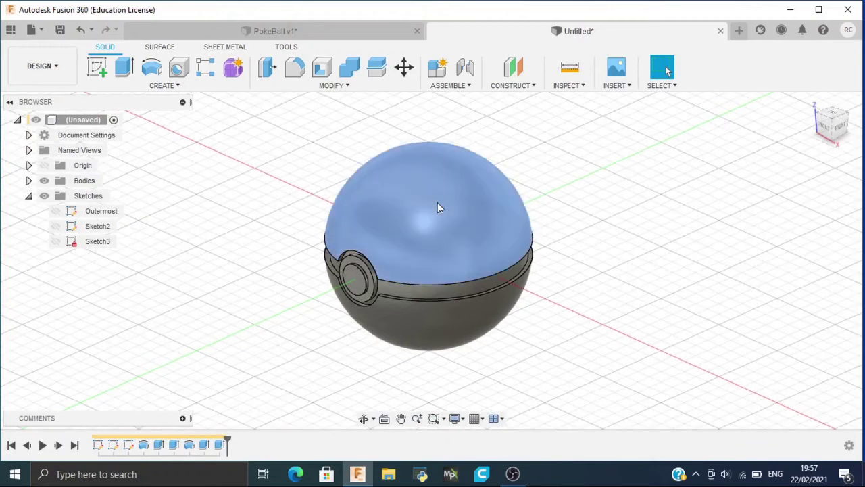
right_click(437, 207)
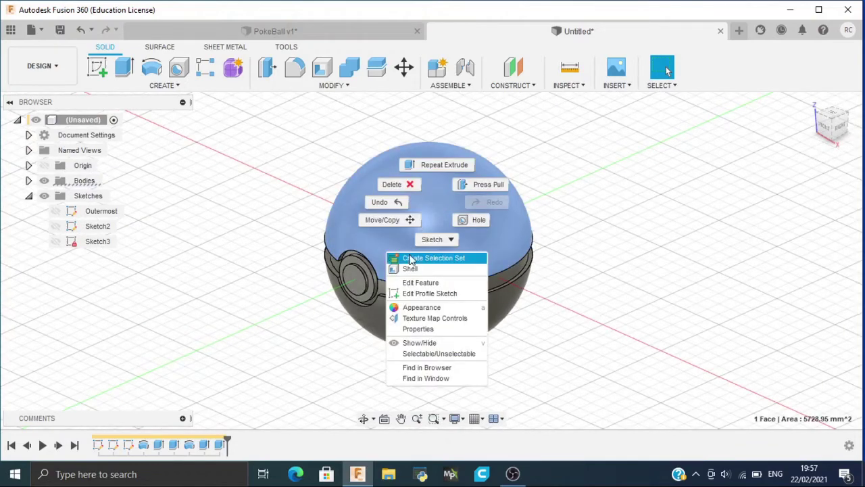
click(405, 308)
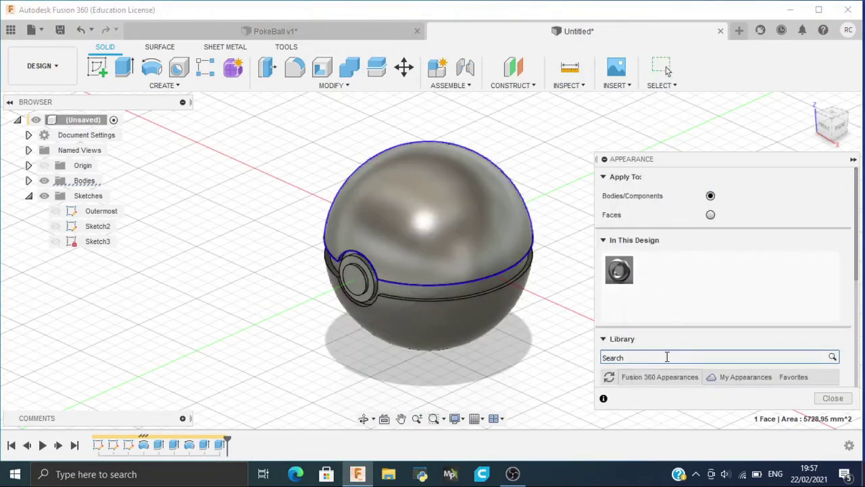
click(665, 355)
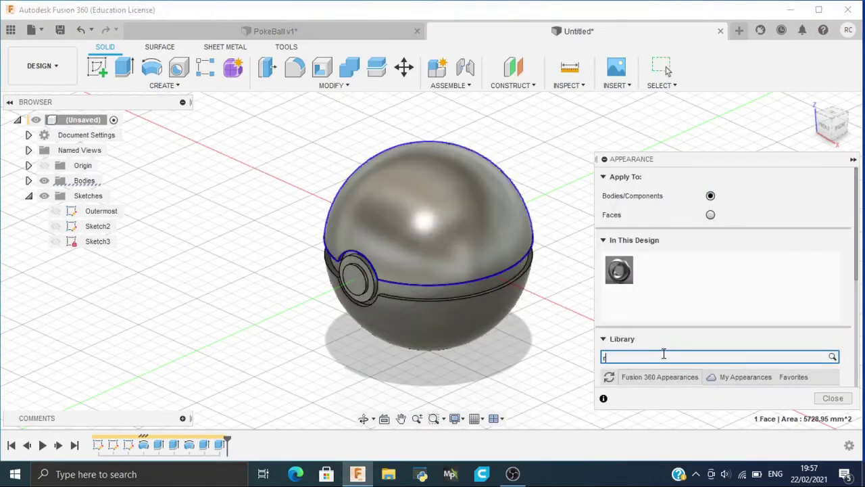
key(Return)
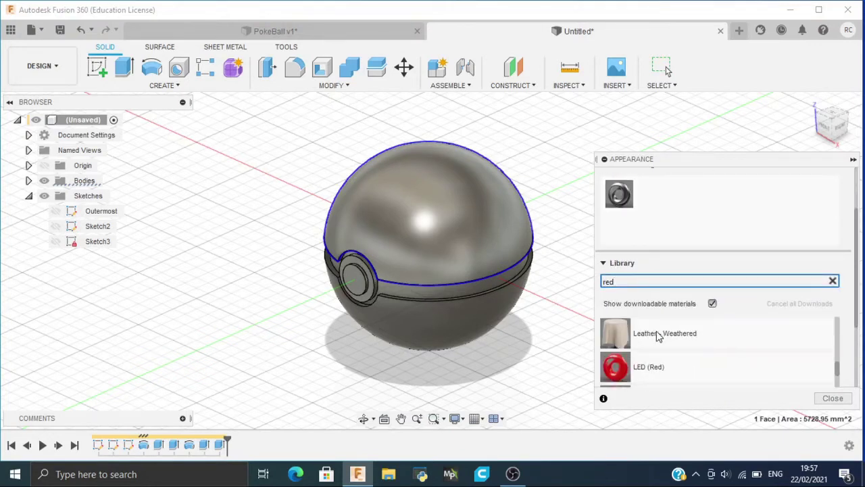
scroll(650, 354, down, 2)
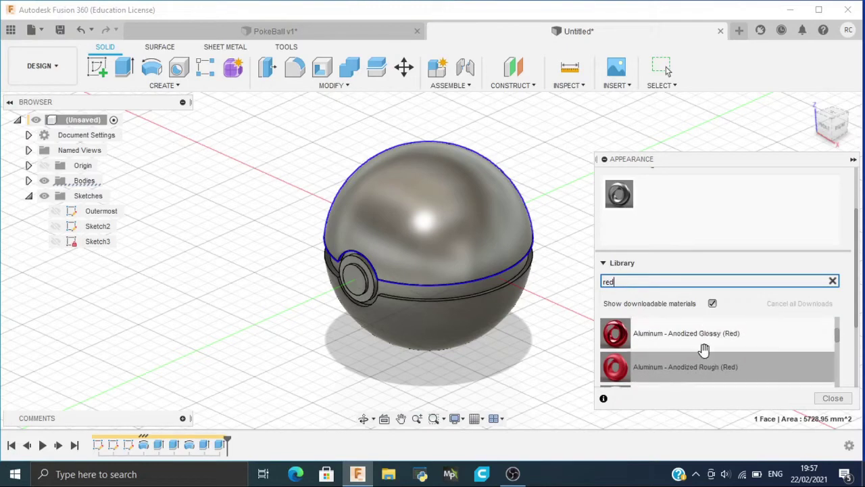
drag(702, 343, 472, 216)
click(309, 30)
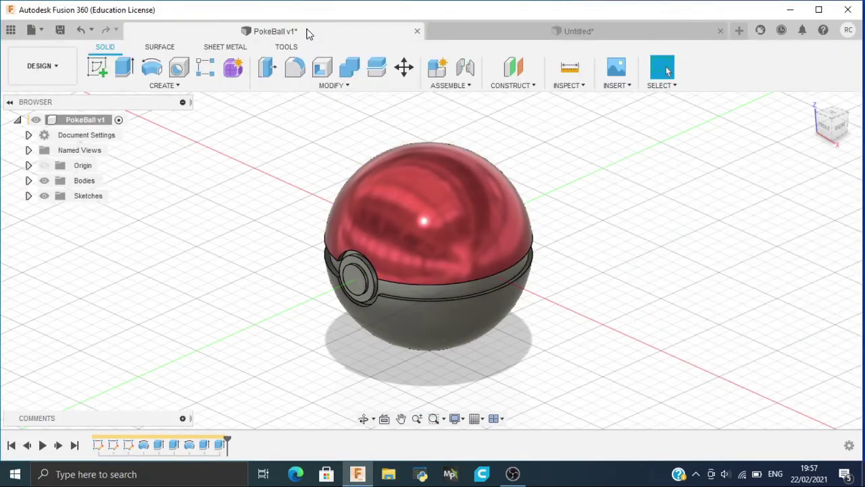
click(513, 29)
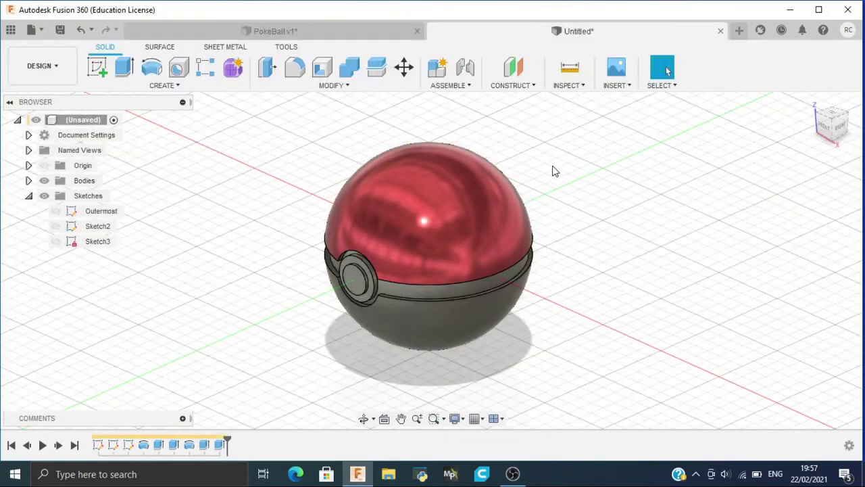
Find black appearances in the library and apply Chrome - Black to the recessed band around the ball
click(450, 290)
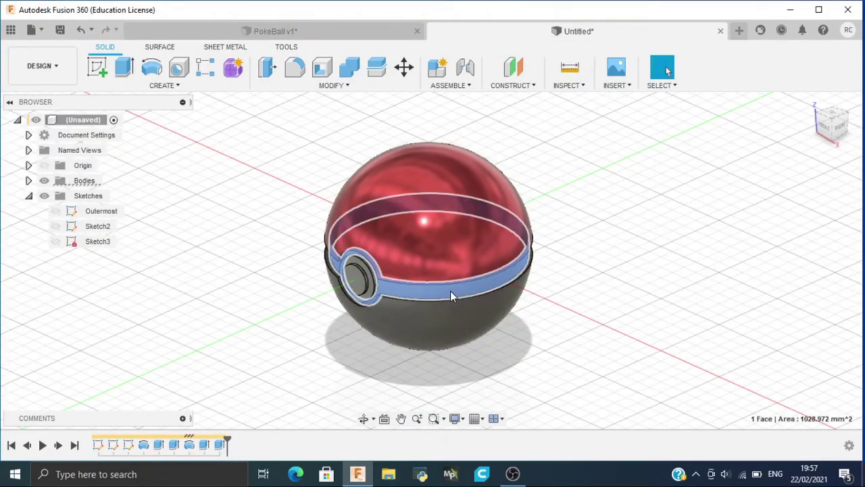
right_click(451, 290)
click(446, 253)
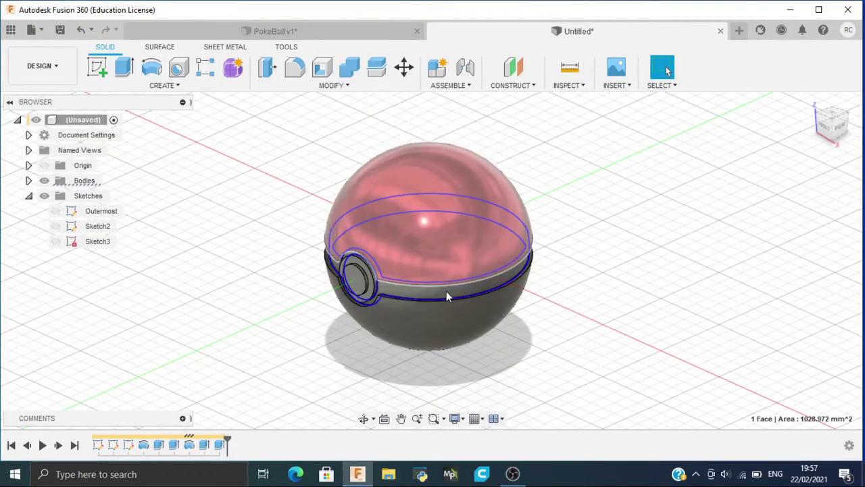
key(a)
click(661, 357)
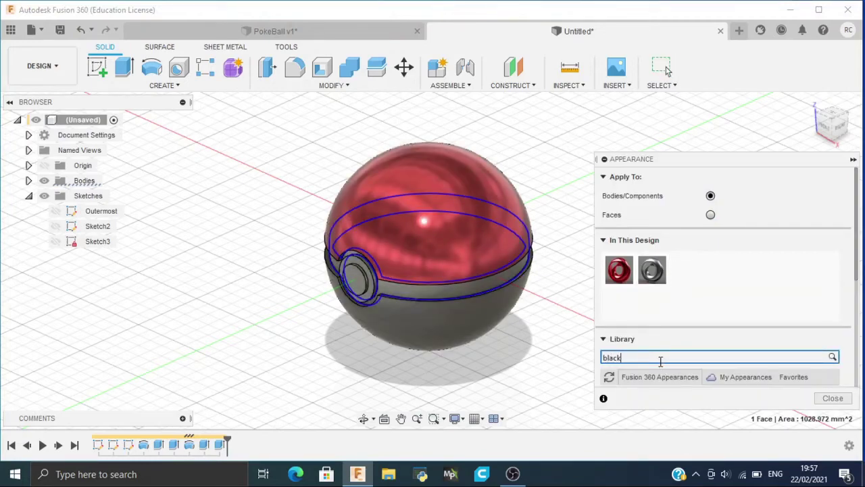
key(Return)
scroll(656, 354, down, 2)
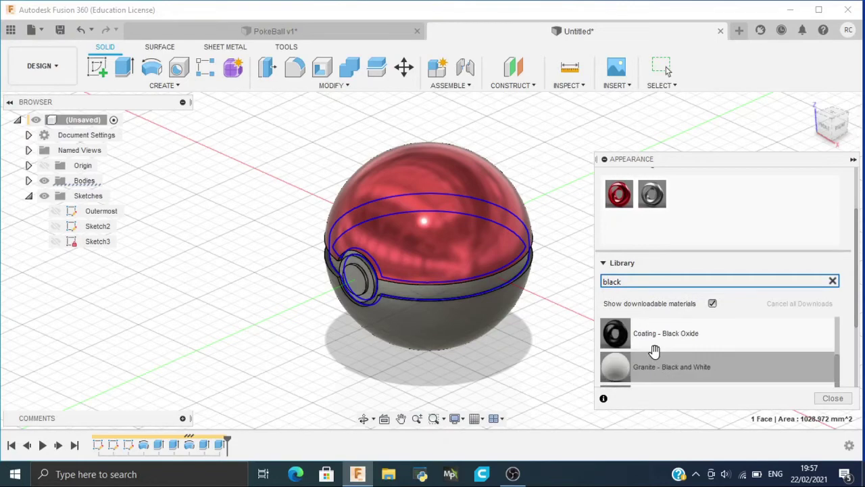
scroll(654, 351, up, 3)
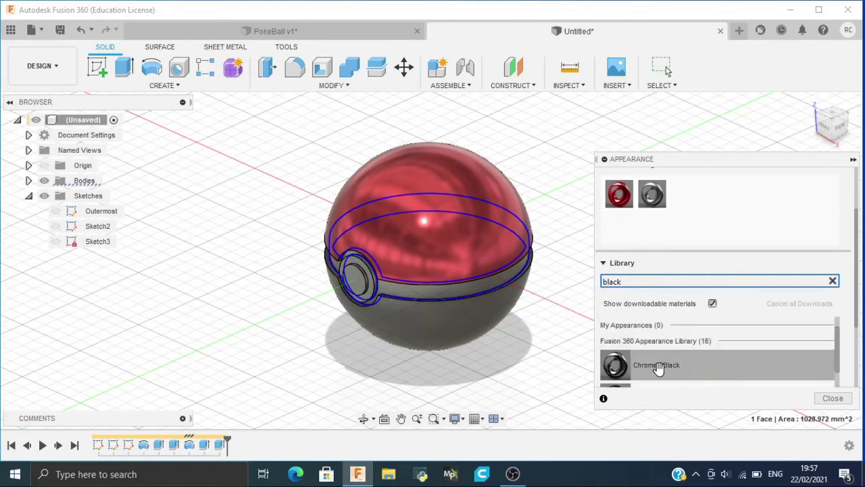
drag(659, 367, 477, 287)
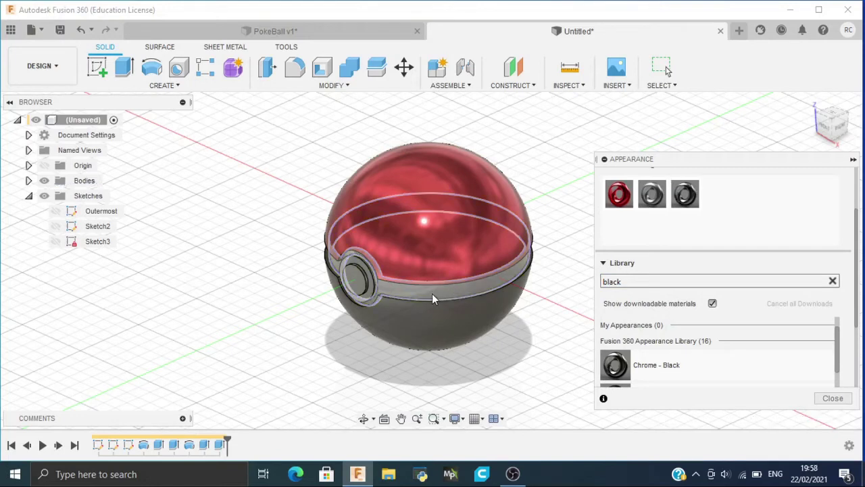
Find white appearances in the library and apply ABS (White) to the lower half of the ball
click(446, 326)
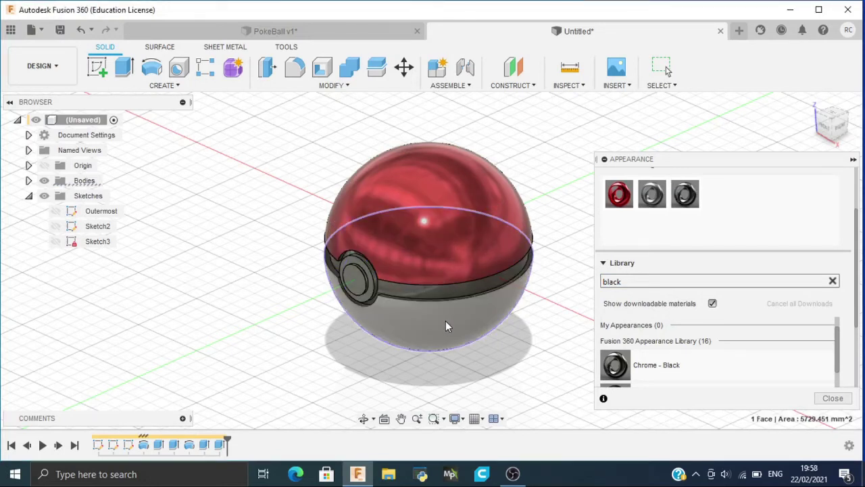
click(618, 282)
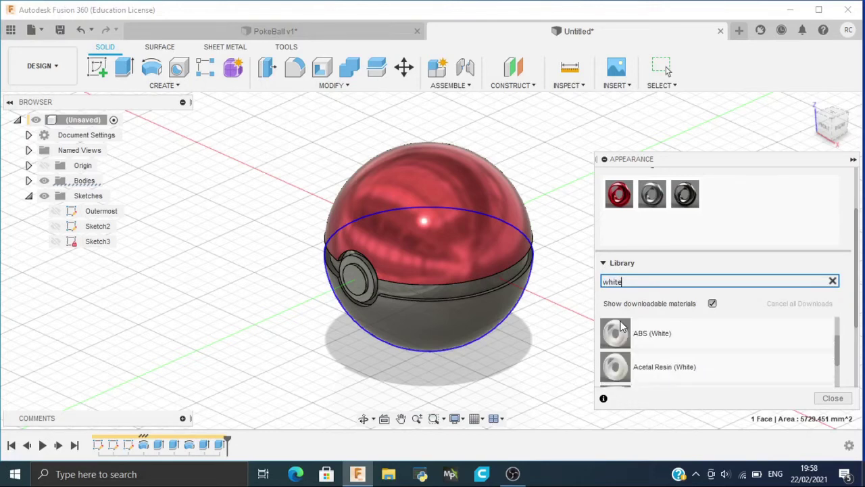
drag(615, 333, 454, 311)
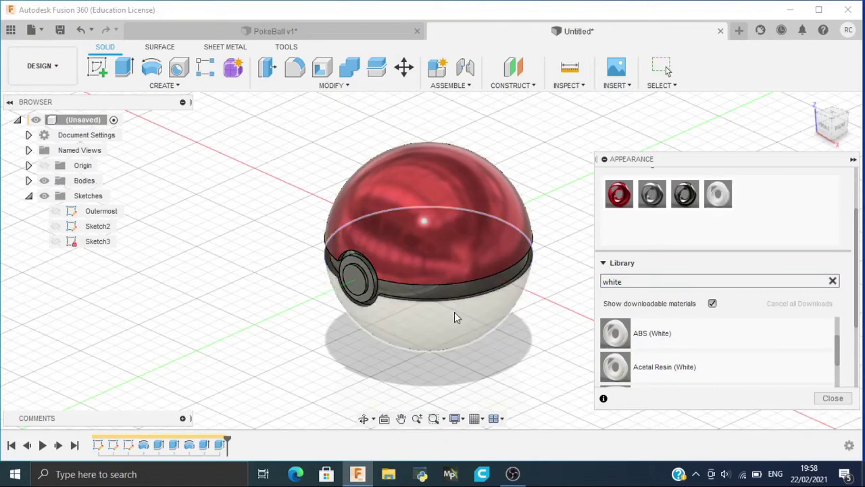
Select the front button's faces and locate the LED - SMD 3528 - 8lm (White) appearance among the white library results
click(353, 284)
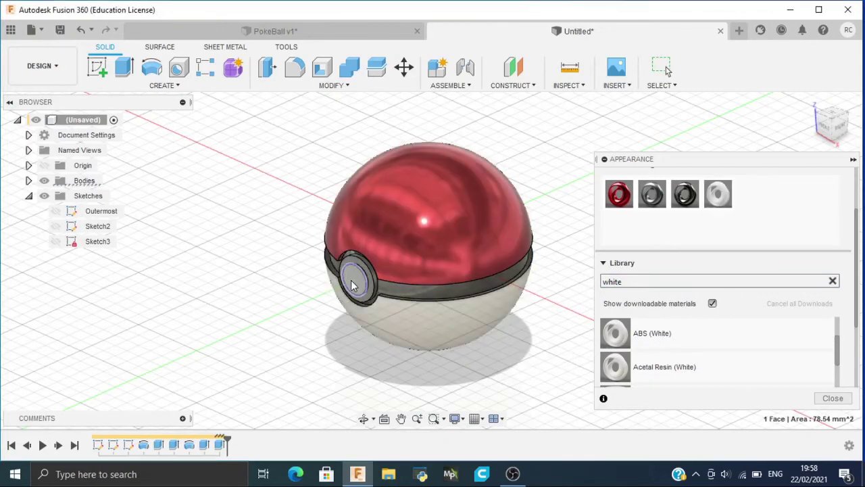
scroll(358, 288, up, 2)
ctrl+click(375, 301)
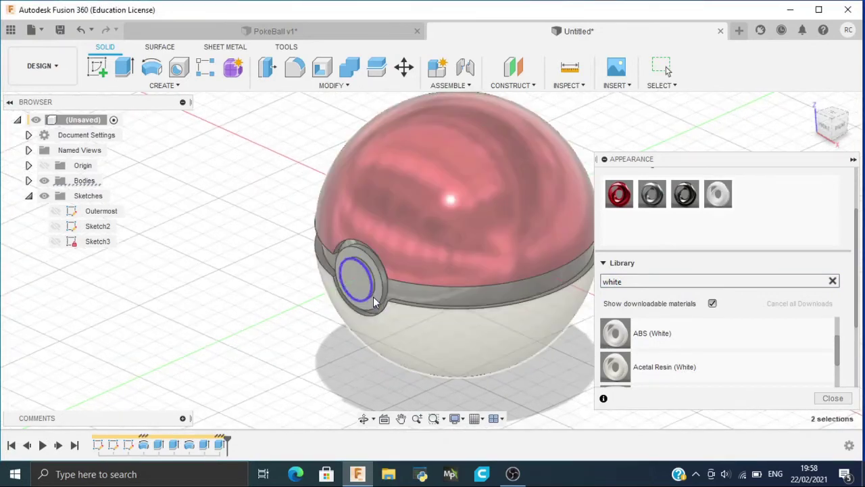
ctrl+click(372, 309)
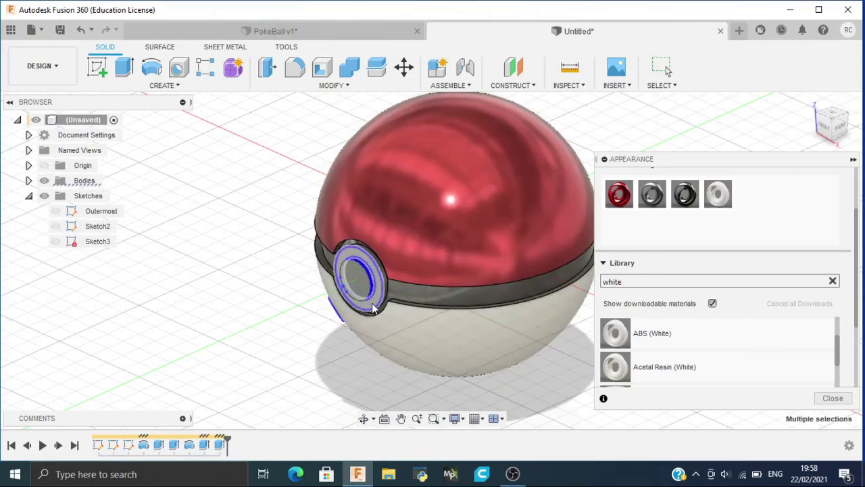
click(617, 281)
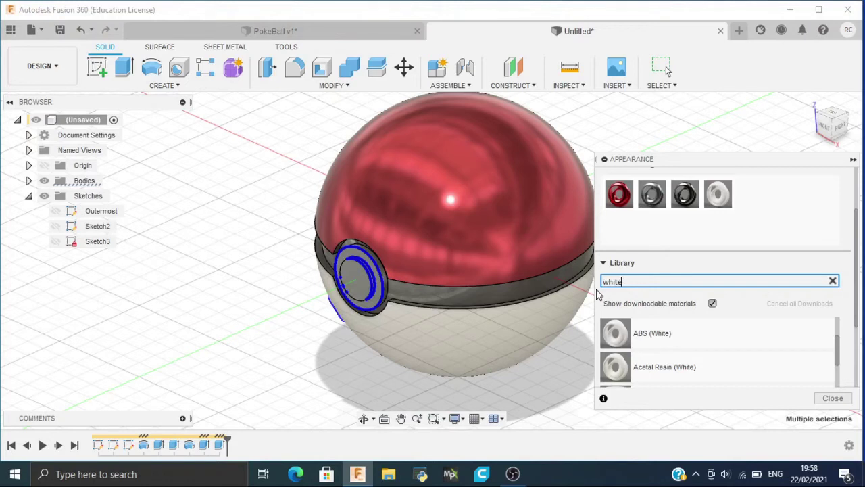
scroll(666, 365, down, 5)
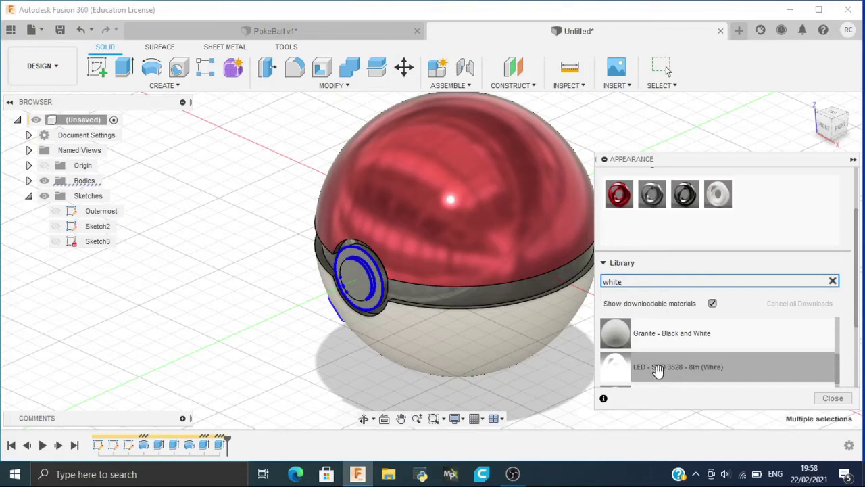
drag(653, 369, 455, 300)
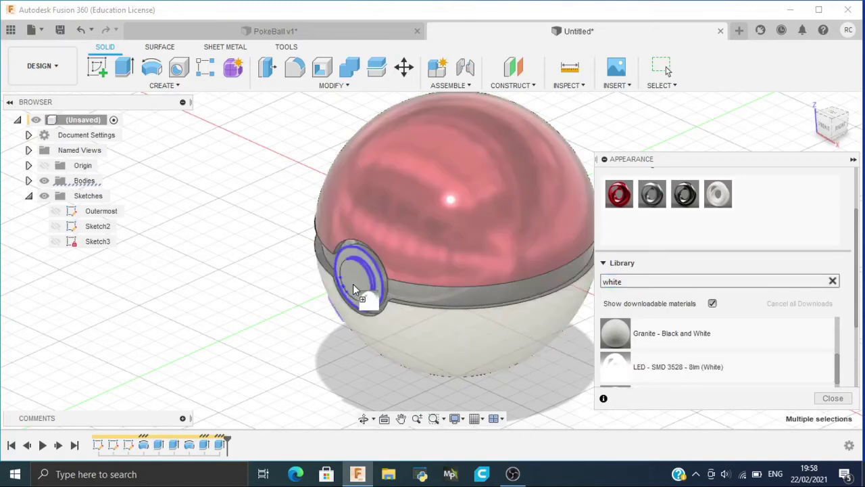
drag(353, 284, 376, 298)
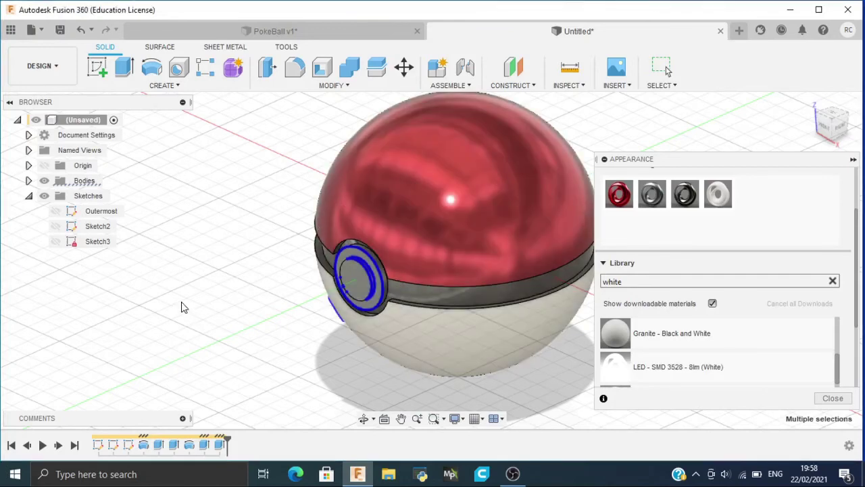
click(376, 292)
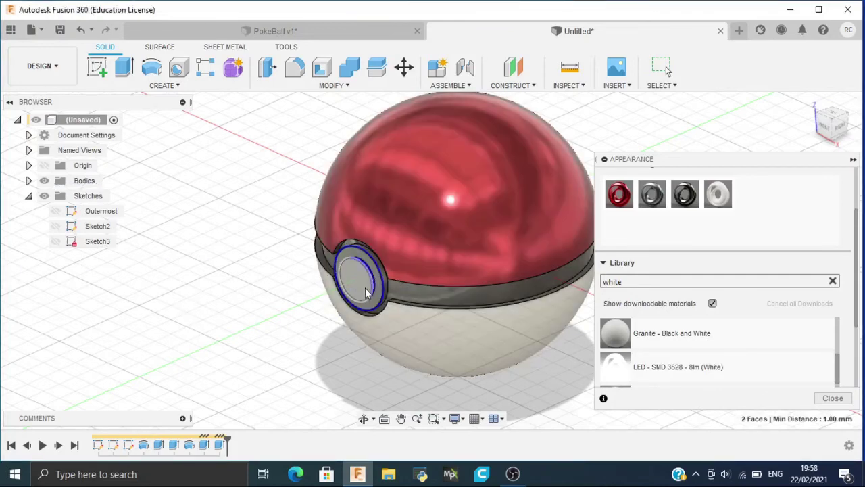
click(365, 289)
drag(631, 372, 424, 306)
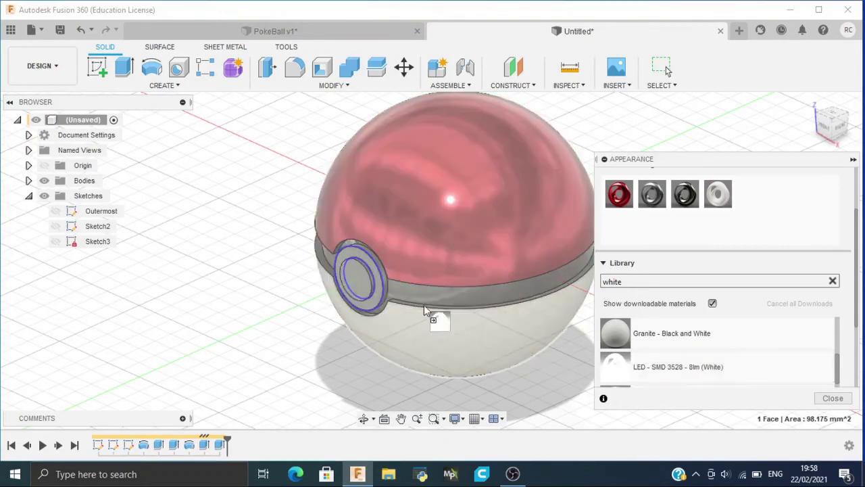
drag(361, 280, 361, 280)
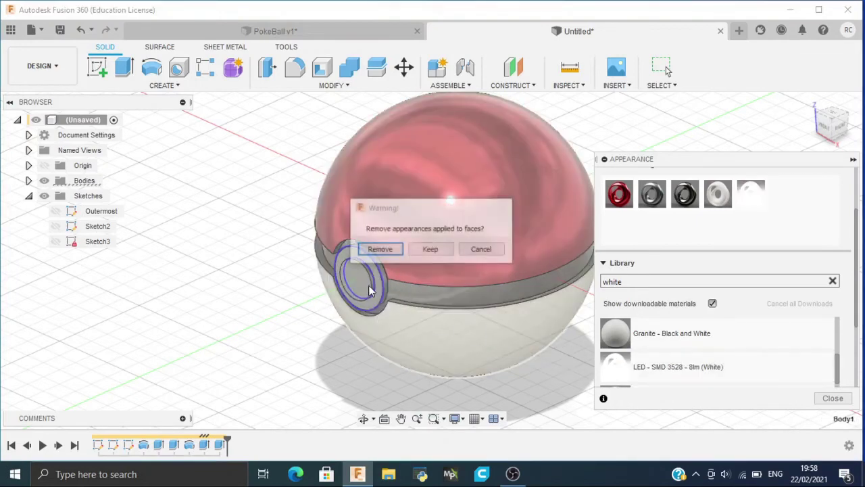
click(471, 252)
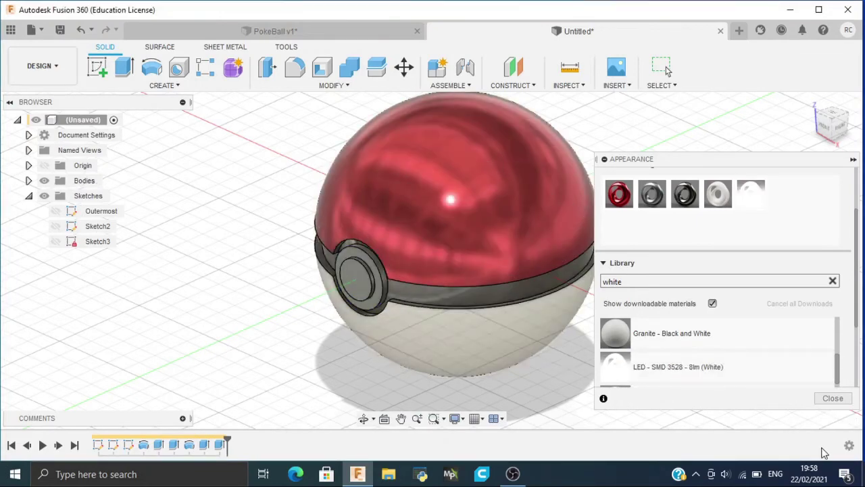
Apply the LED - SMD 3528 - 8lm (White) appearance to the button's centre face, surrounding ring and outer side wall
click(350, 287)
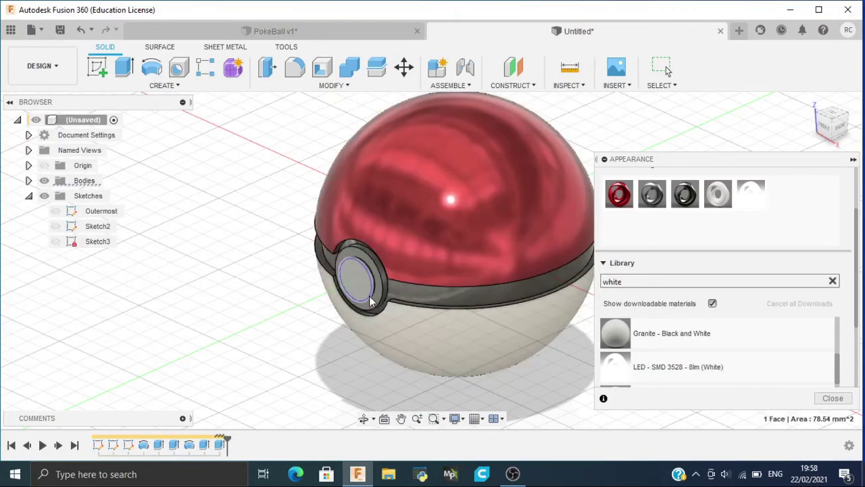
ctrl+click(376, 303)
drag(677, 361, 360, 283)
scroll(360, 282, up, 3)
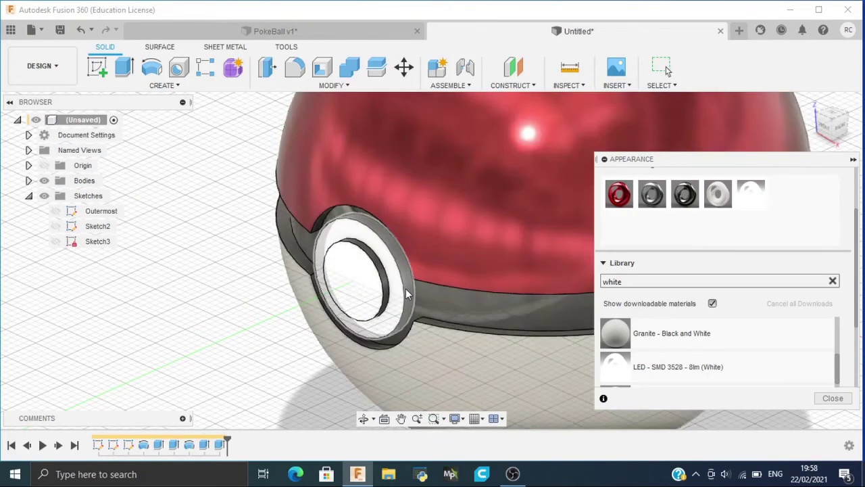
click(409, 297)
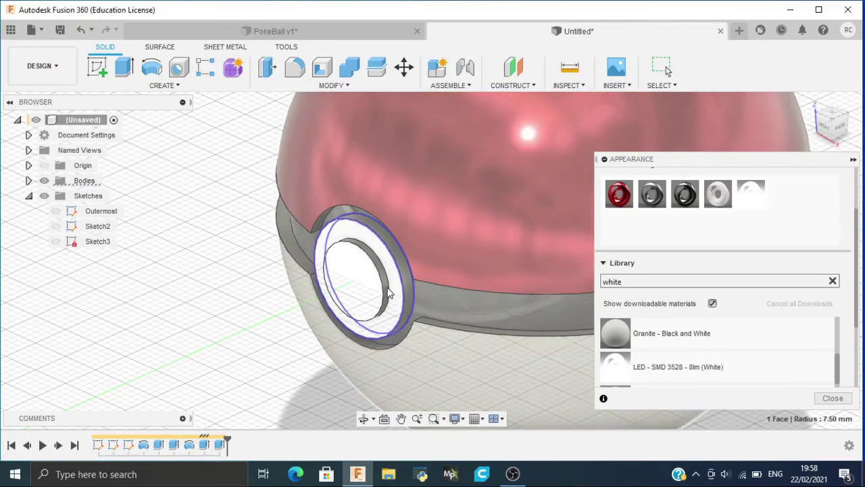
drag(628, 355, 409, 297)
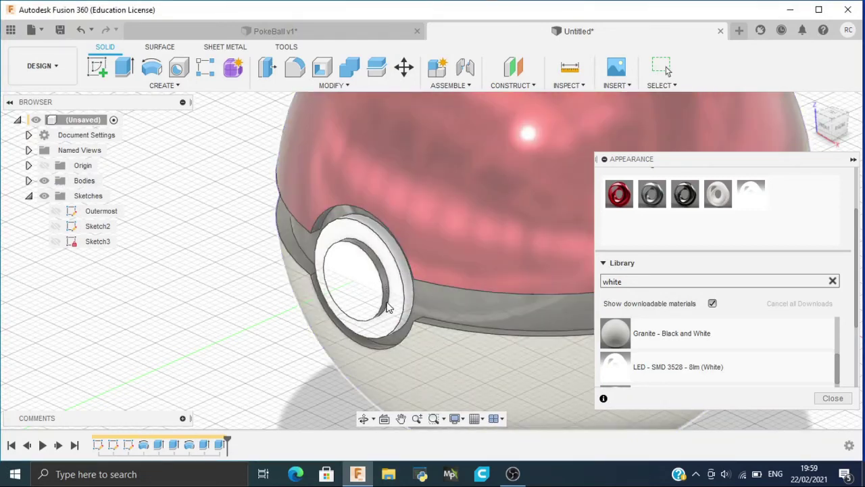
Try to apply the white LED appearance to the side wall of the button's raised centre and close the appearance settings
scroll(388, 308, up, 3)
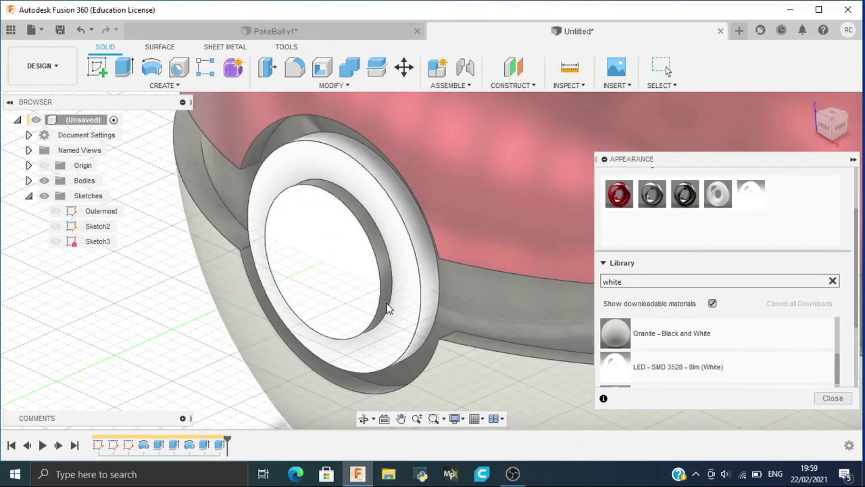
drag(385, 301, 379, 293)
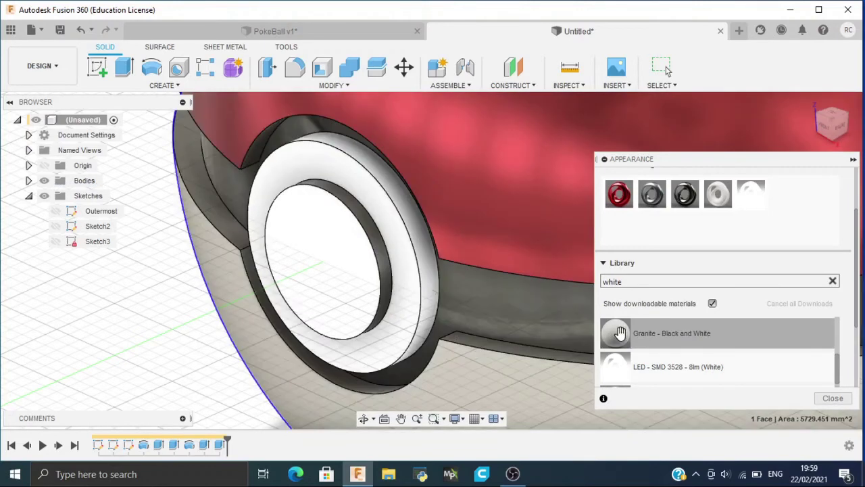
drag(636, 374, 688, 370)
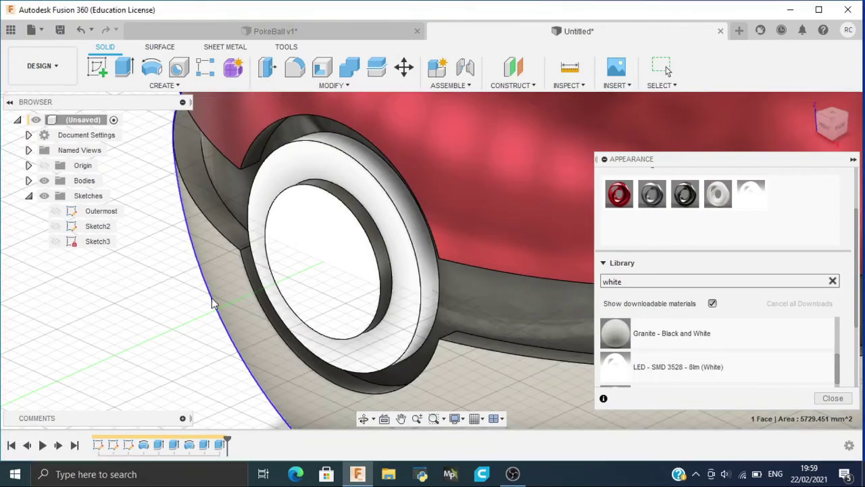
ctrl+click(385, 299)
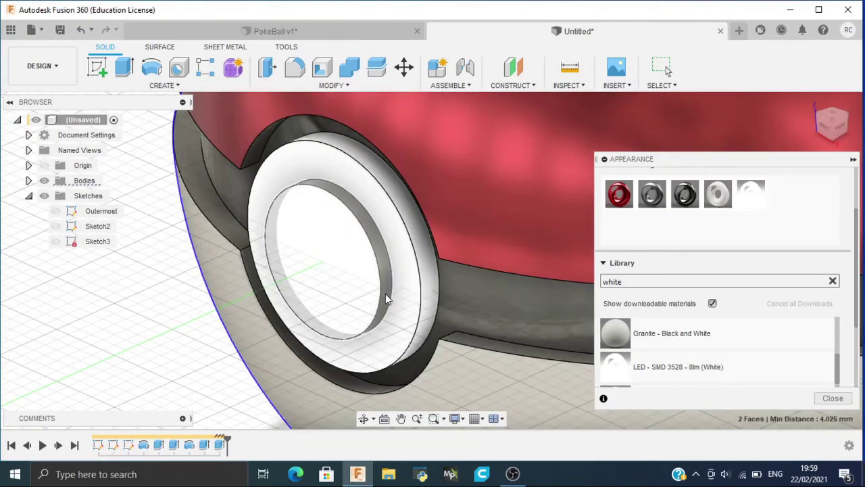
ctrl+click(387, 300)
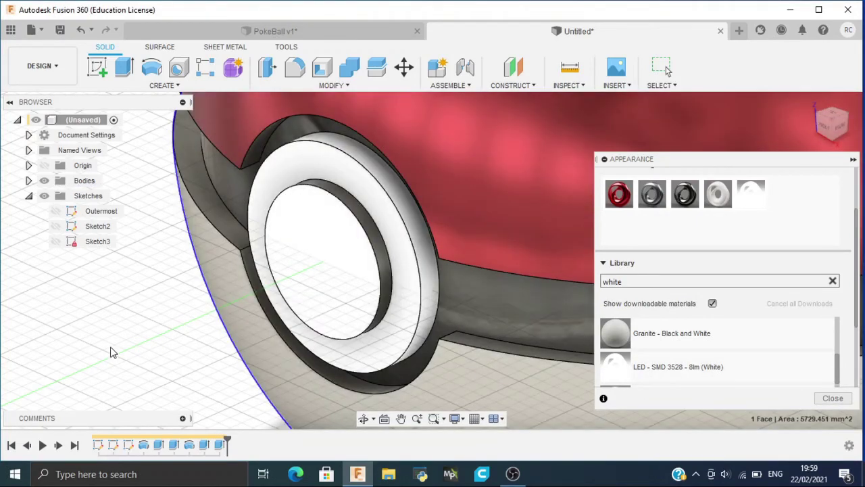
click(850, 399)
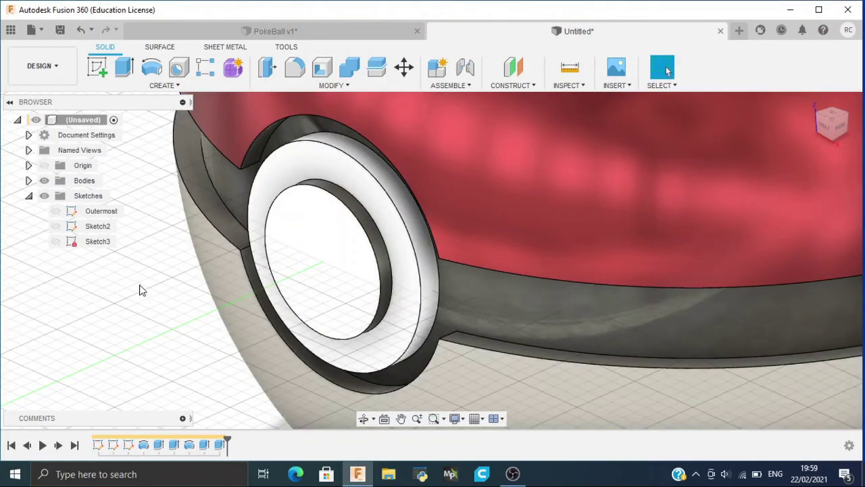
Apply the design's white LED appearance to the side wall of the button's raised centre and return to the home view
right_click(140, 285)
click(153, 256)
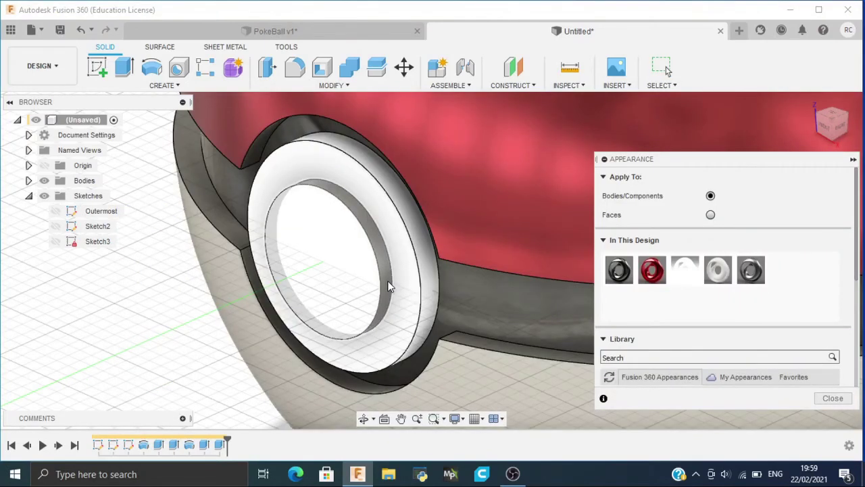
drag(683, 273, 383, 261)
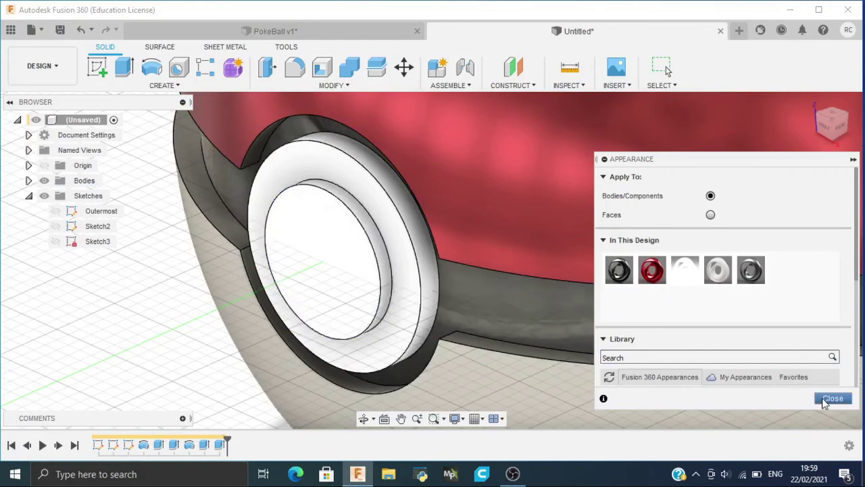
click(832, 398)
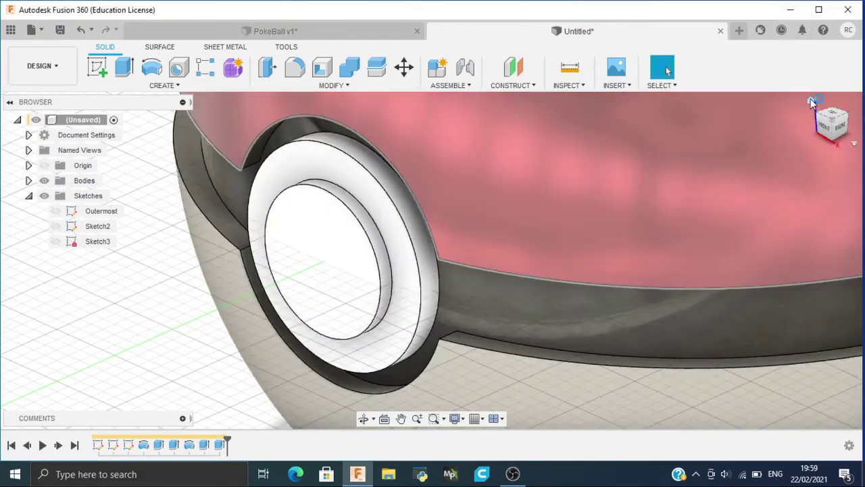
click(811, 101)
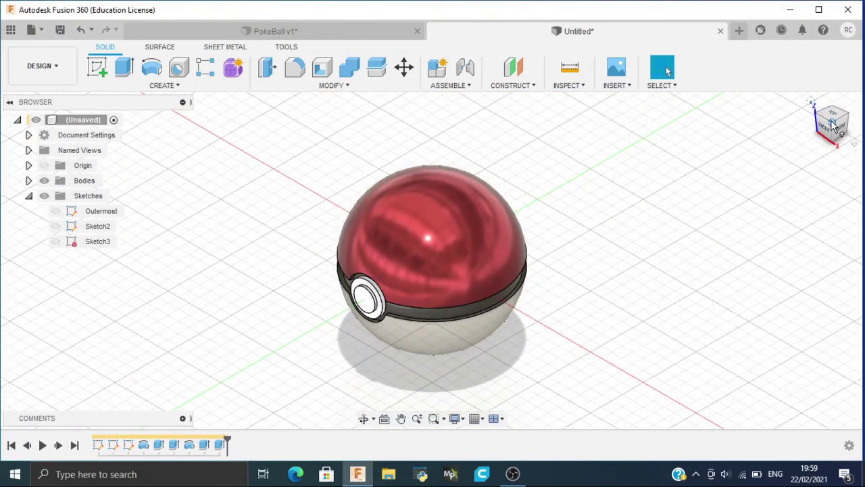
drag(831, 121, 761, 88)
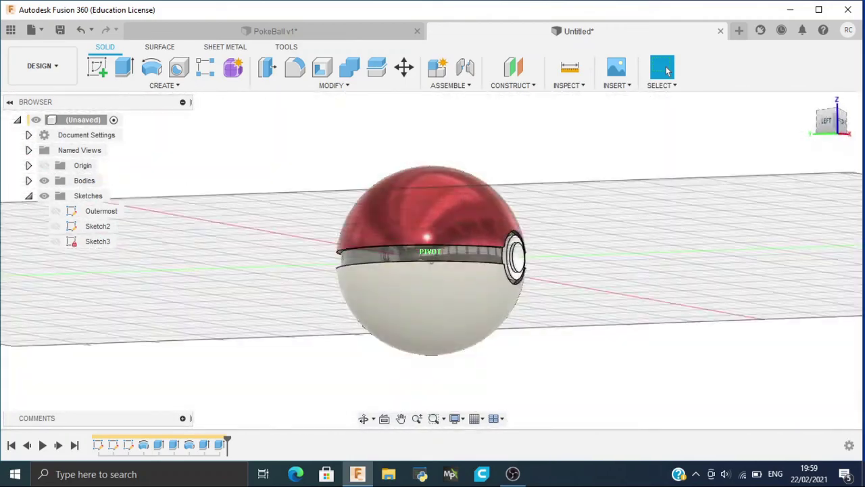